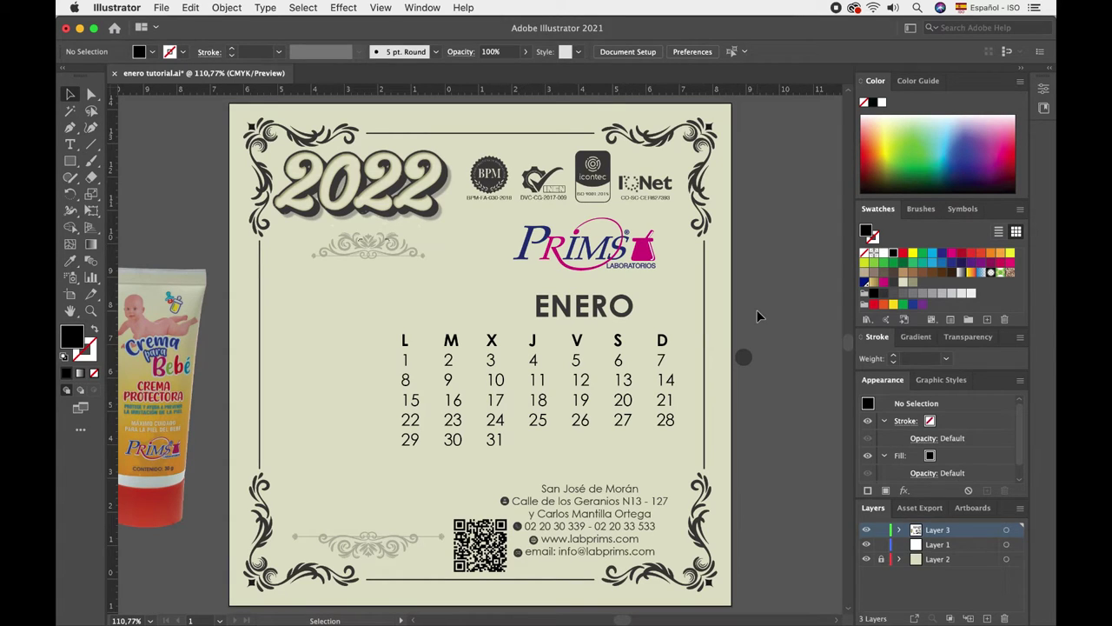
Zoom into the calendar text and show its hidden tab and paragraph characters.
key(z)
drag(577, 362, 701, 385)
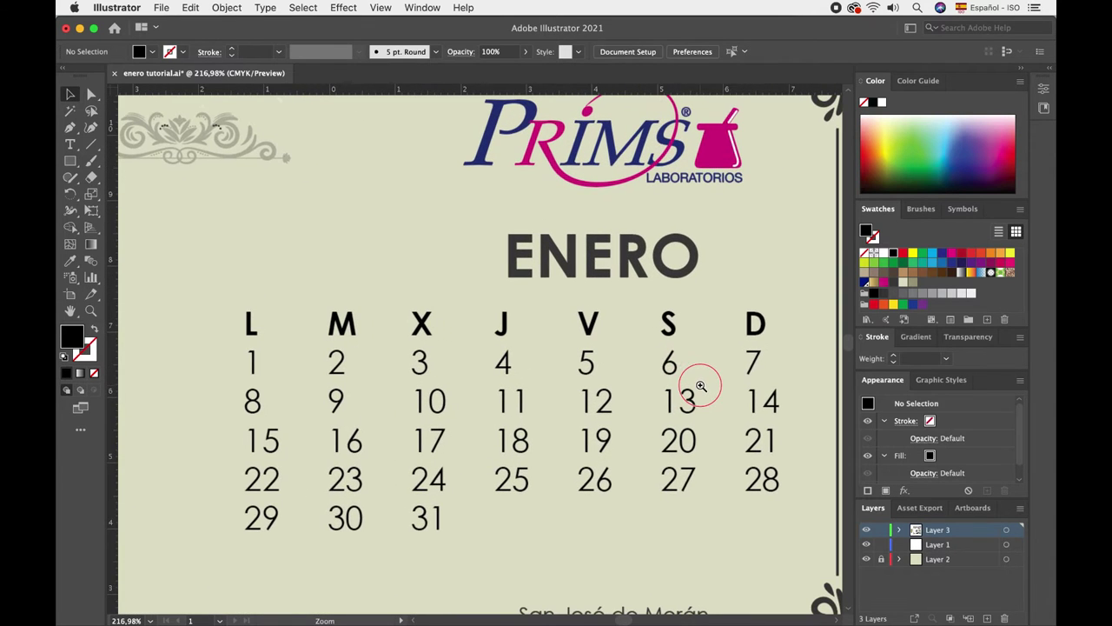
drag(586, 377, 564, 372)
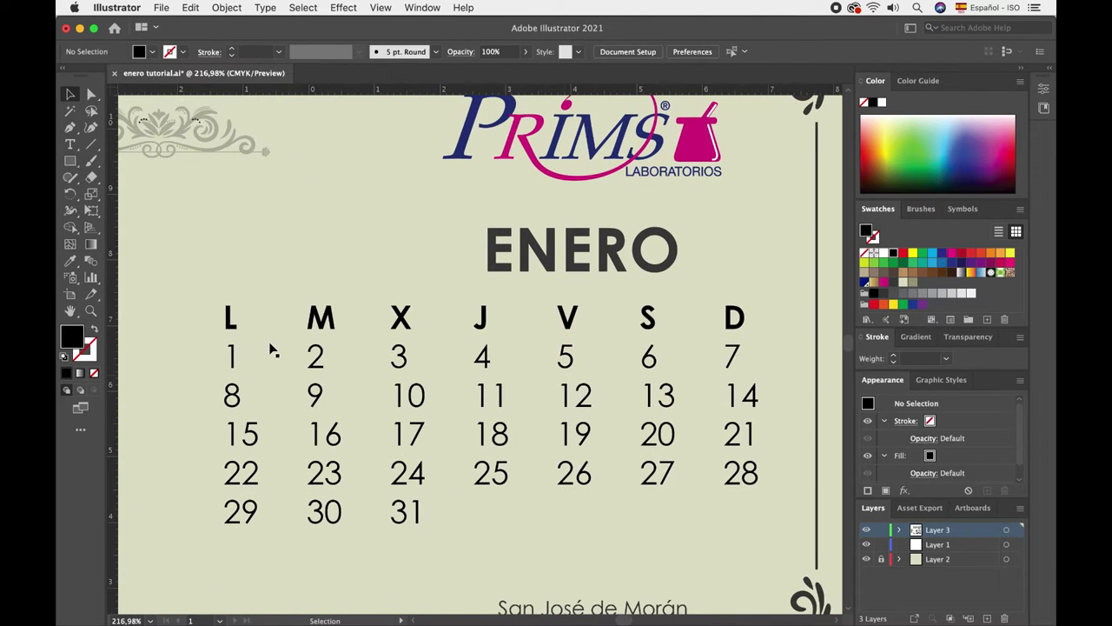
click(230, 326)
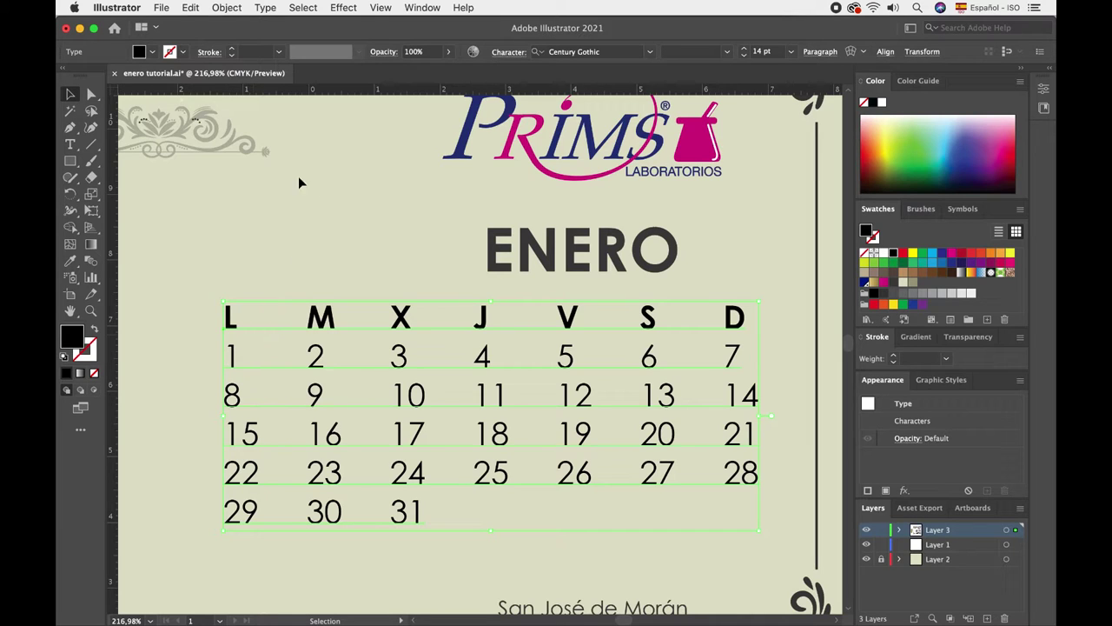
click(265, 8)
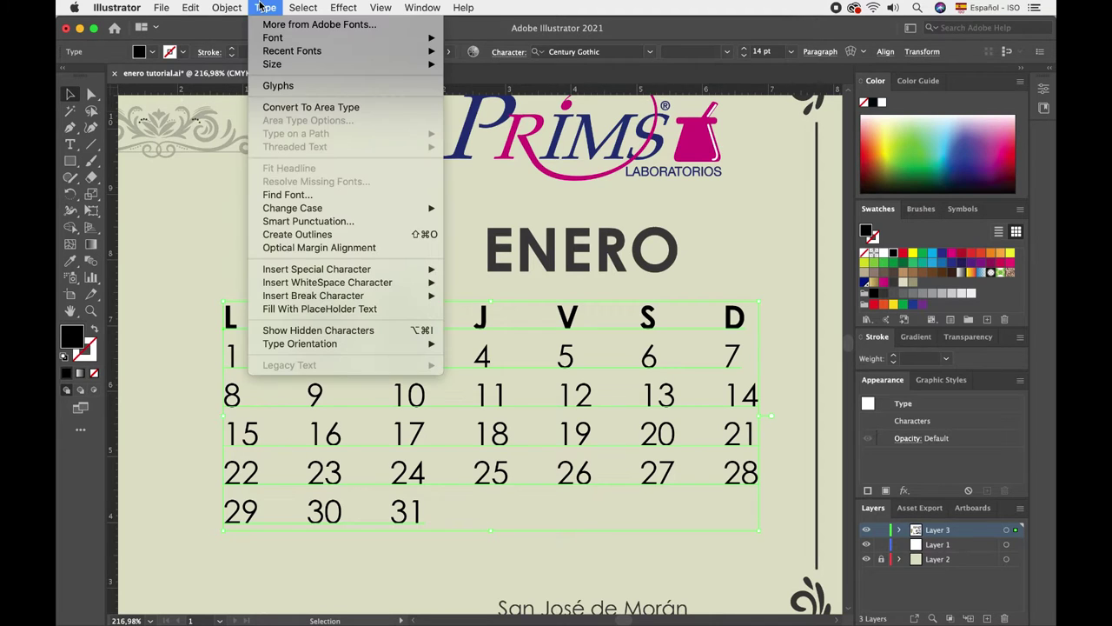
click(334, 330)
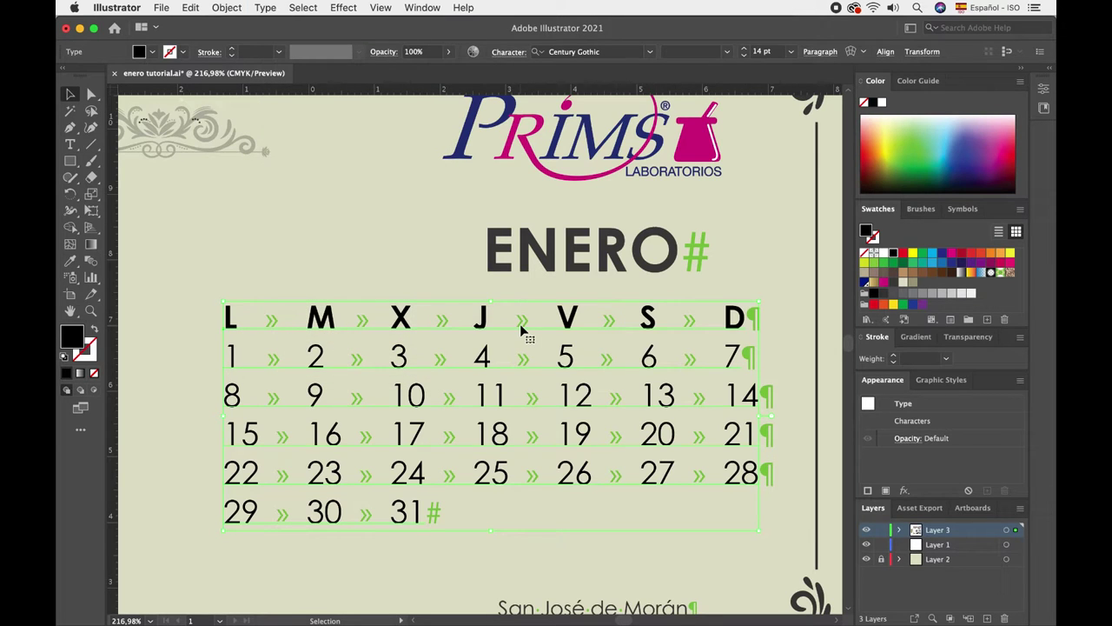
click(414, 7)
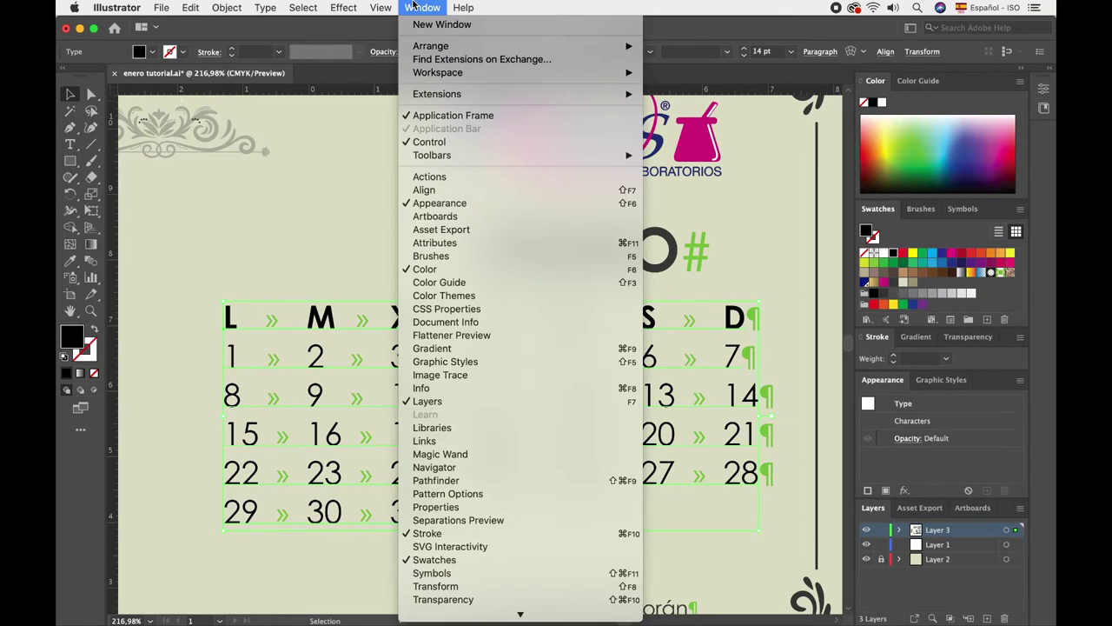
Open the Tabs panel and snap its ruler directly above the calendar text frame.
scroll(487, 565, down, 3)
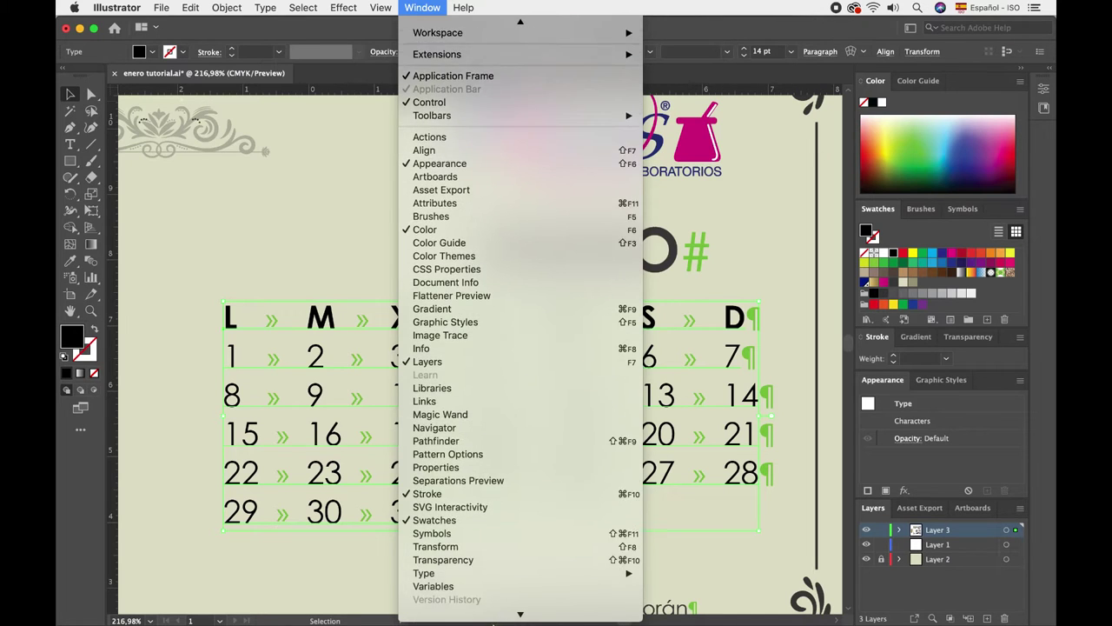
mouse_move(424, 533)
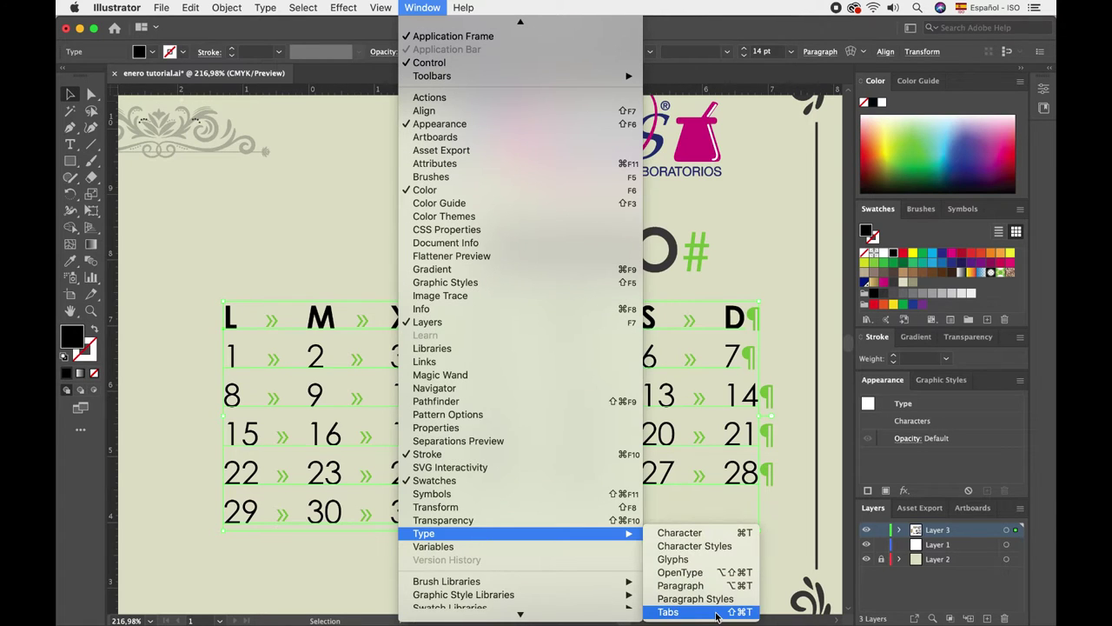
click(718, 613)
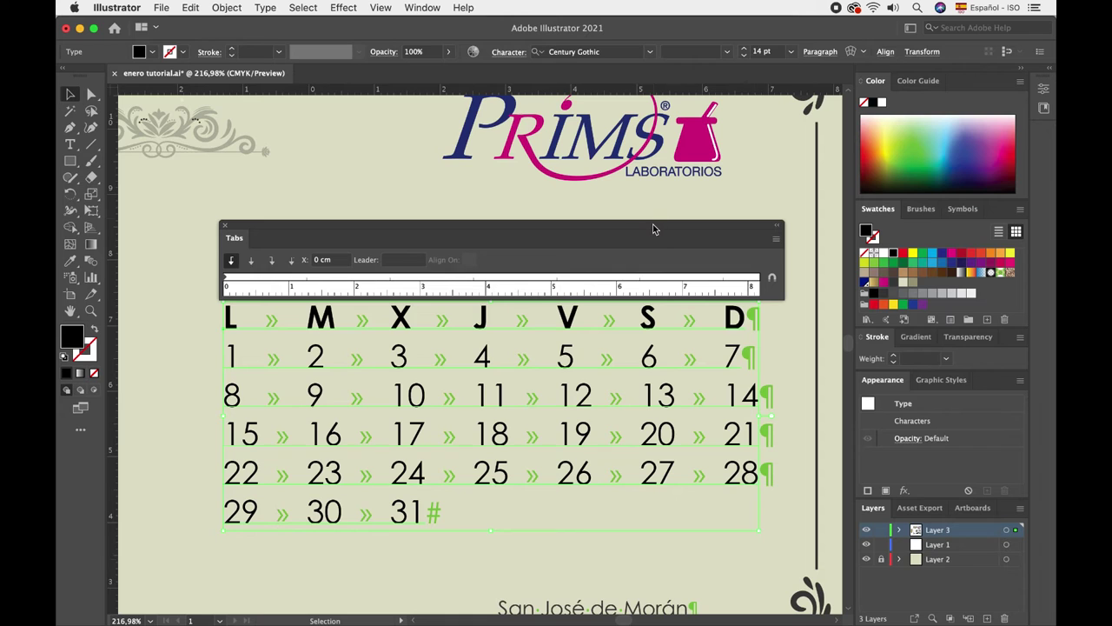
mouse_move(653, 227)
mouse_down()
mouse_move(634, 427)
mouse_move(511, 481)
mouse_up()
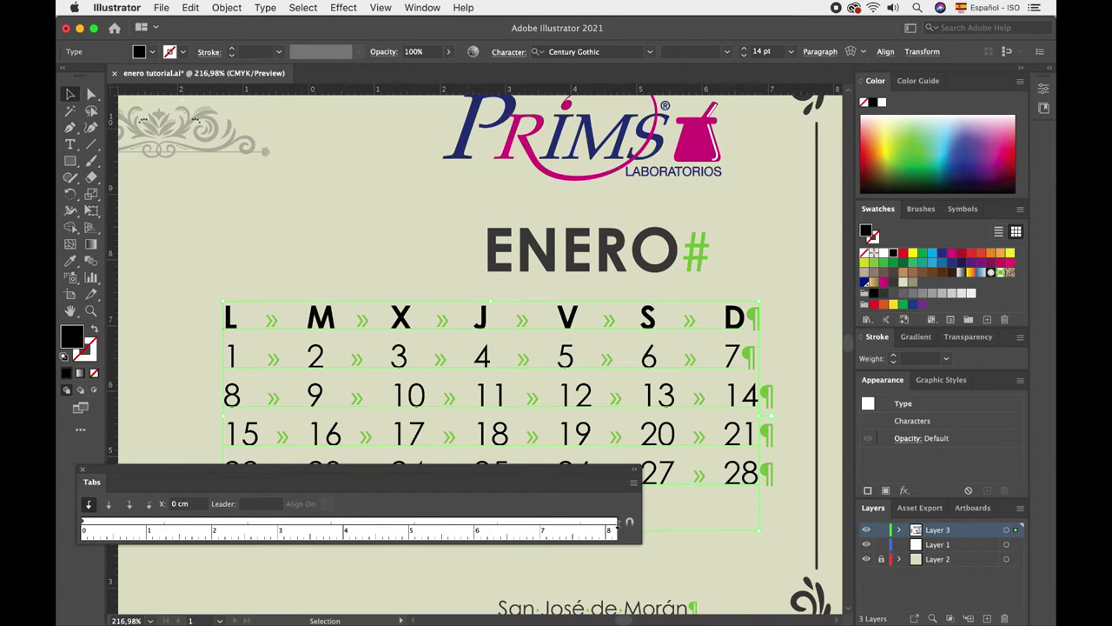
click(629, 522)
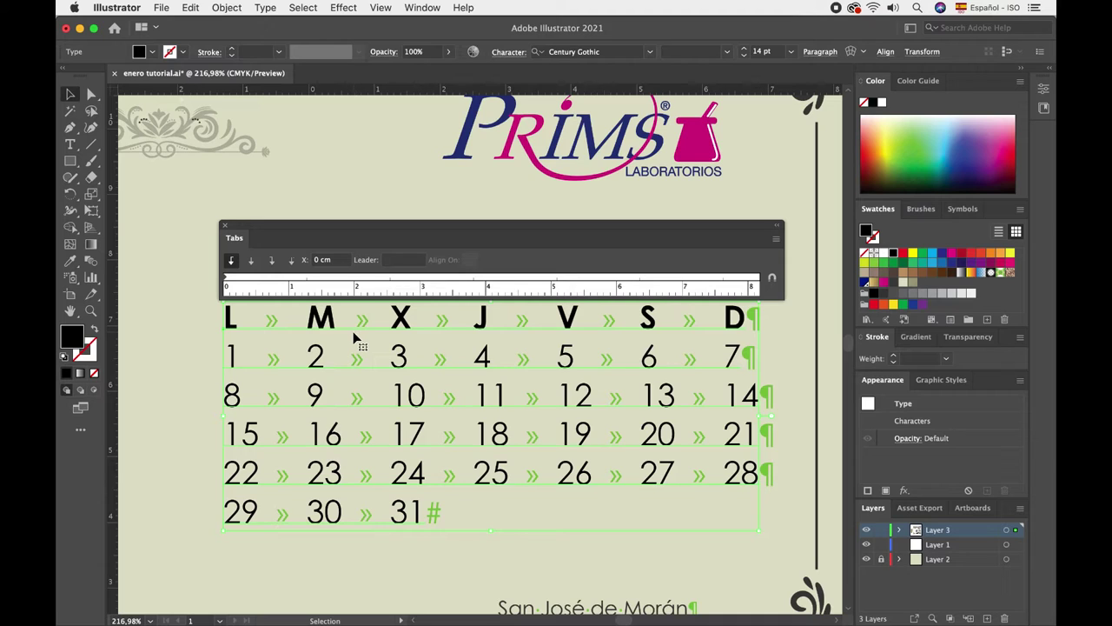
click(69, 144)
drag(293, 315, 247, 317)
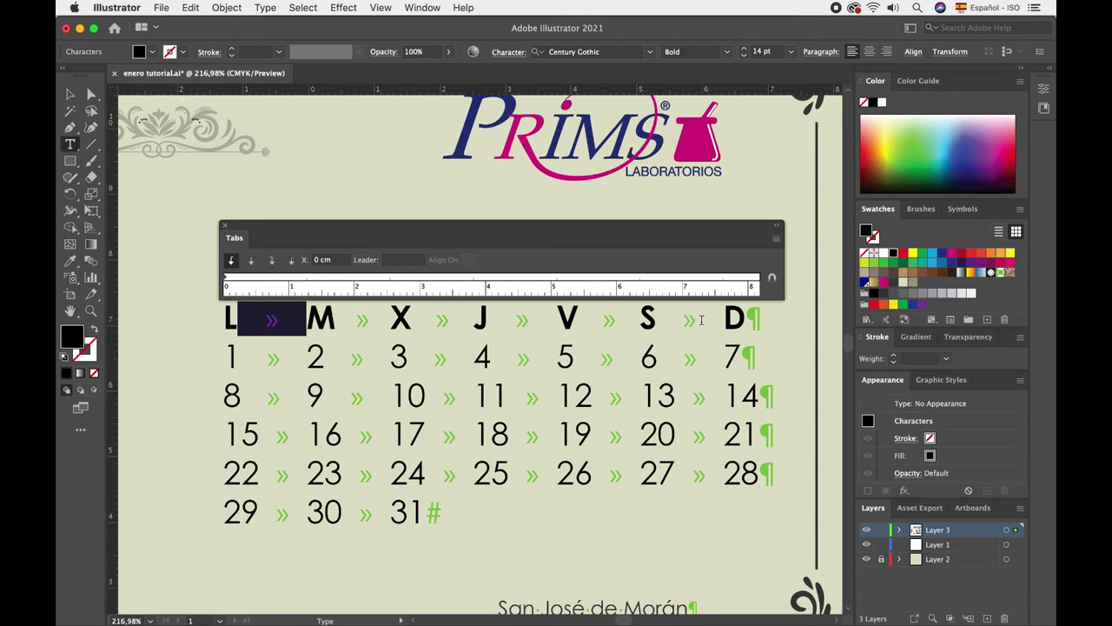
key(Right)
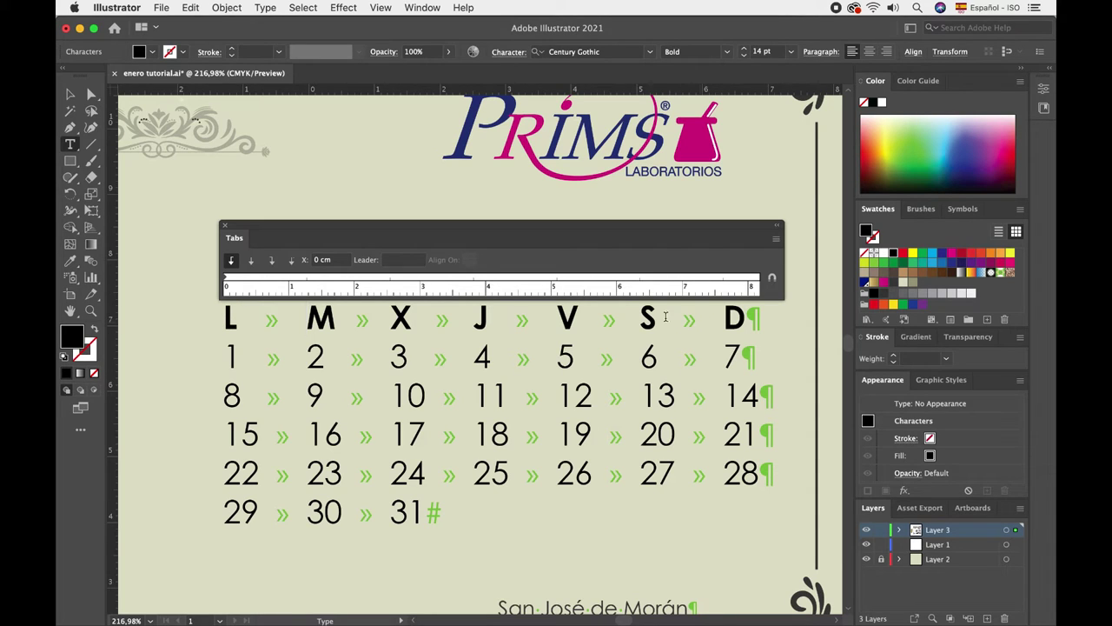
click(71, 93)
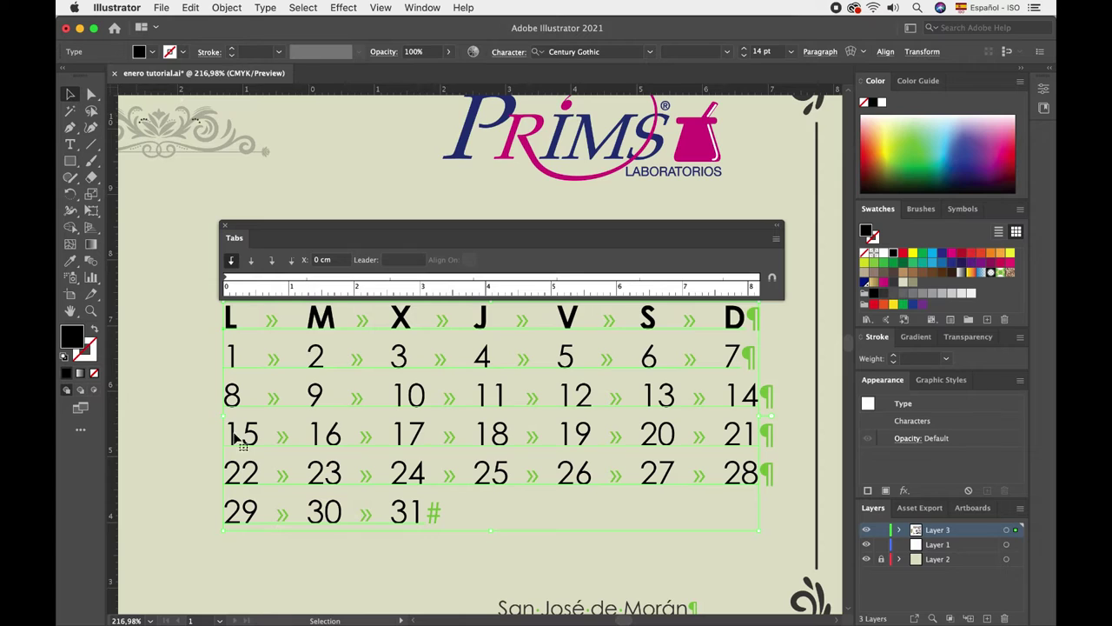
Choose right-justified tabs and add stops for the M, X and J columns.
click(272, 263)
click(299, 274)
mouse_move(350, 278)
mouse_down()
mouse_move(332, 276)
mouse_move(343, 276)
mouse_up()
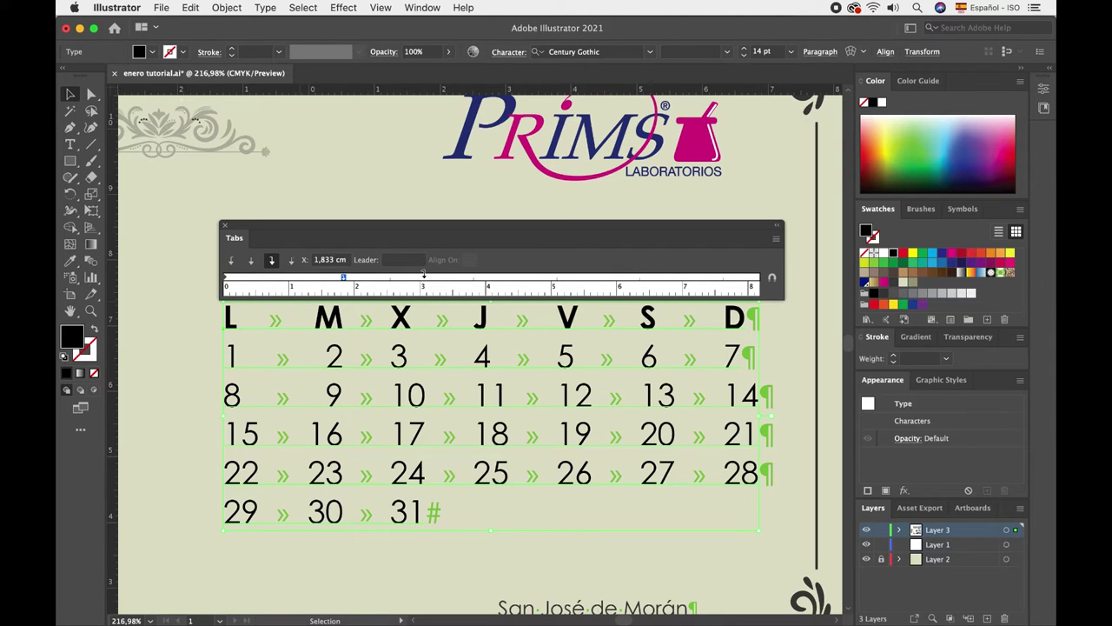
click(423, 276)
click(506, 276)
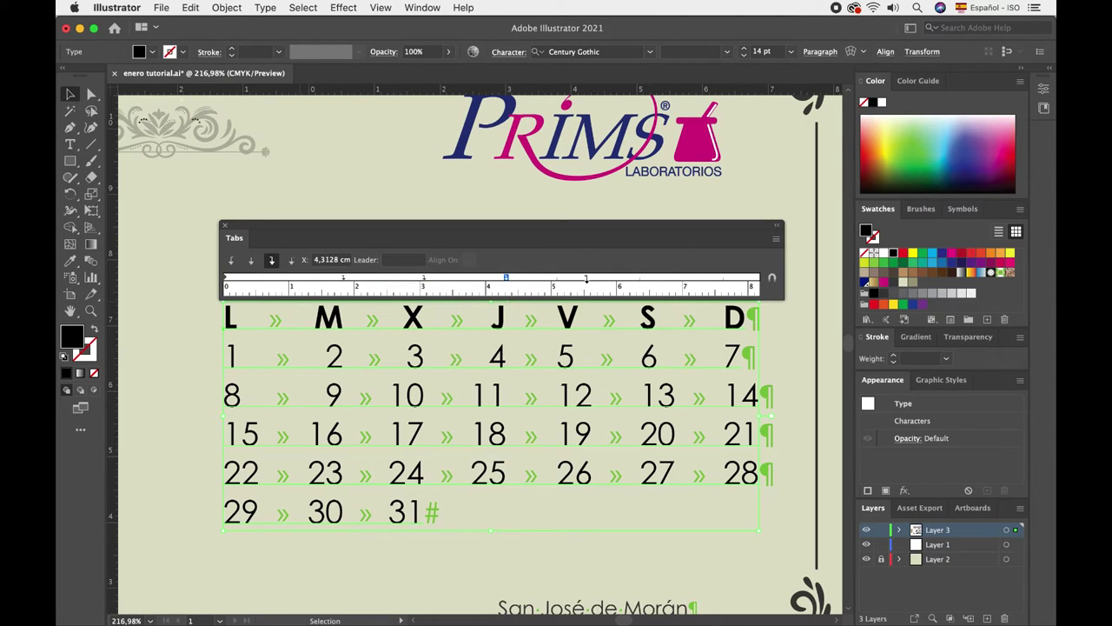
Add stops for V, S (moved to 6,4537 cm) and D, plus one at 0,6194 cm.
click(574, 276)
click(629, 276)
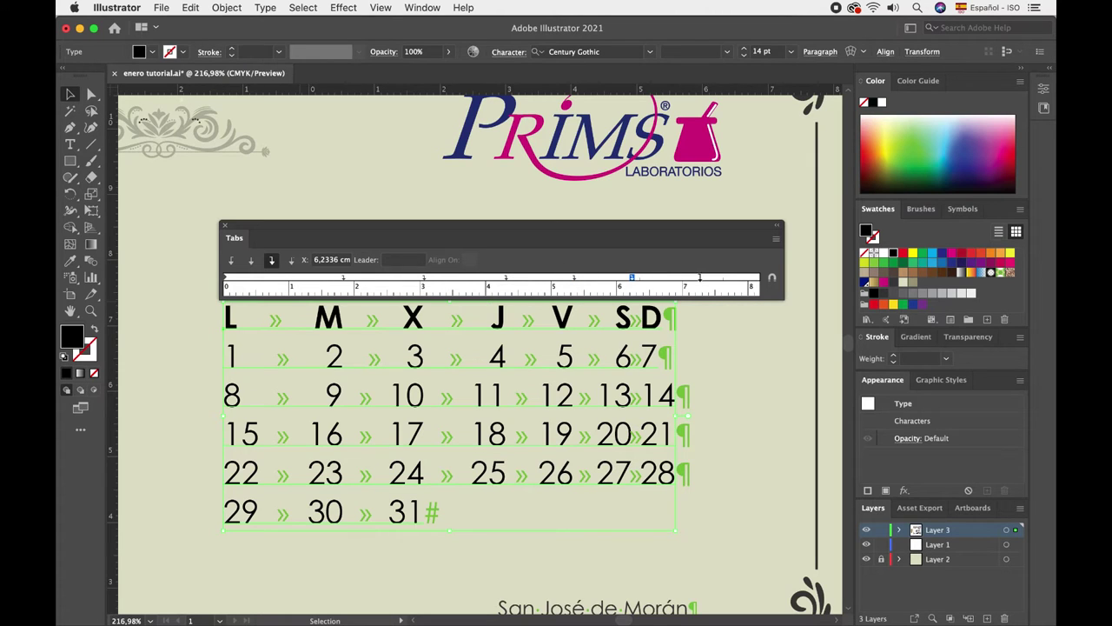
click(705, 276)
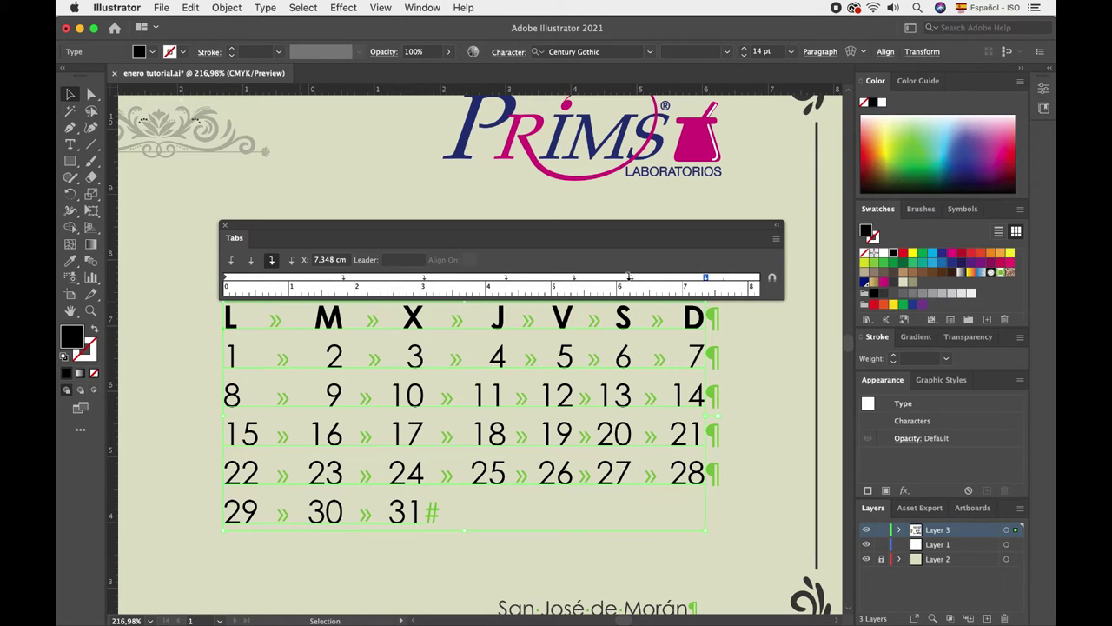
drag(629, 276, 646, 276)
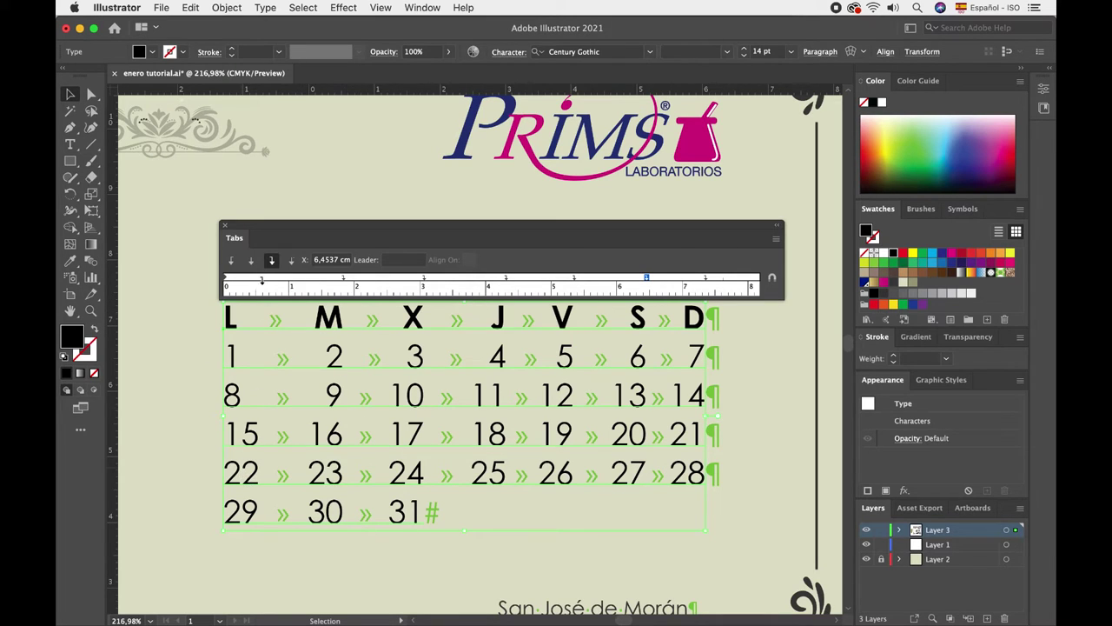
click(264, 277)
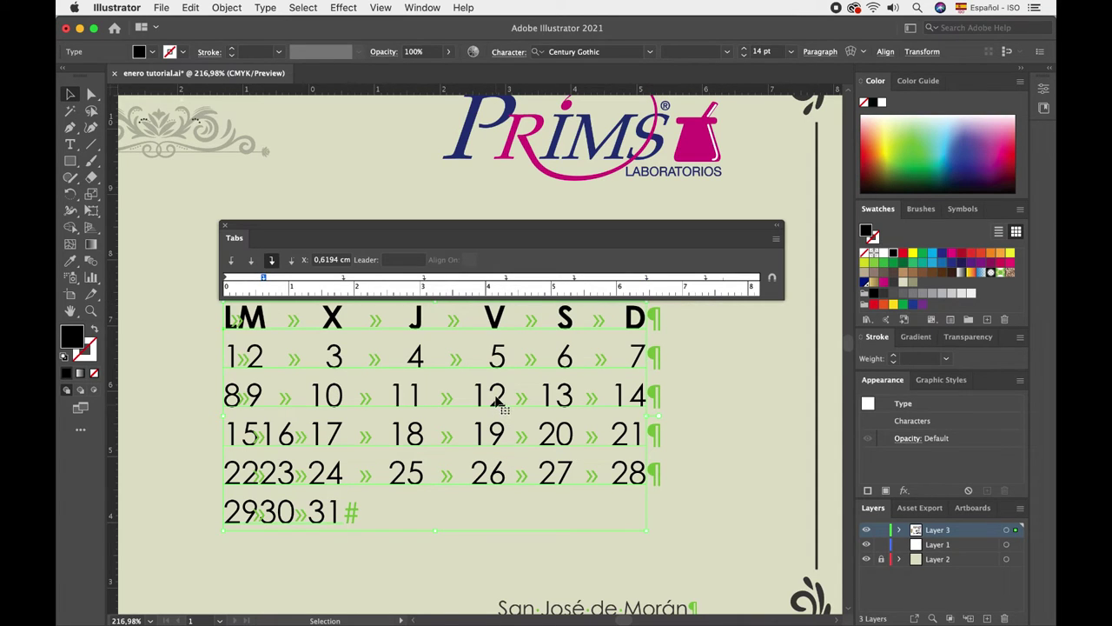
Insert leading tabs before the L weekday row and the rows starting 1 and 8.
click(70, 144)
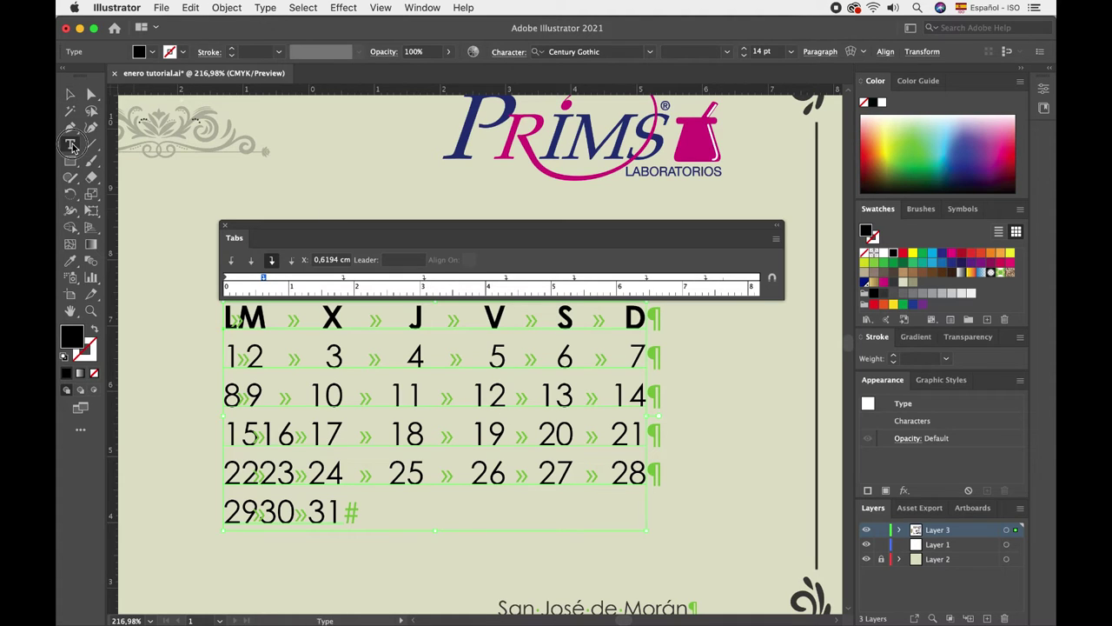
click(230, 354)
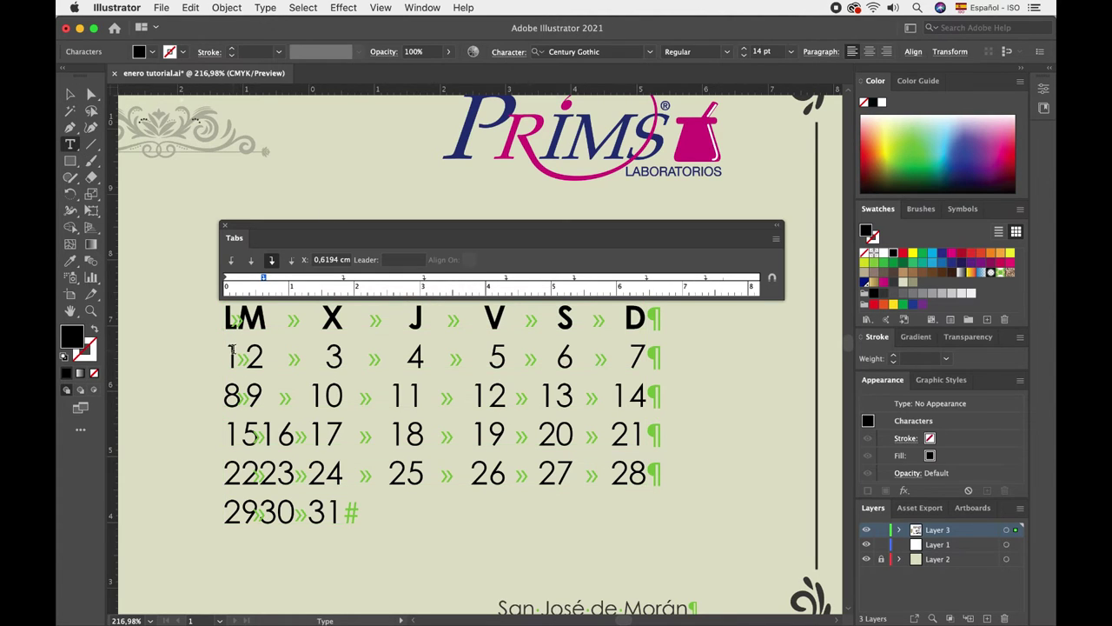
key(Tab)
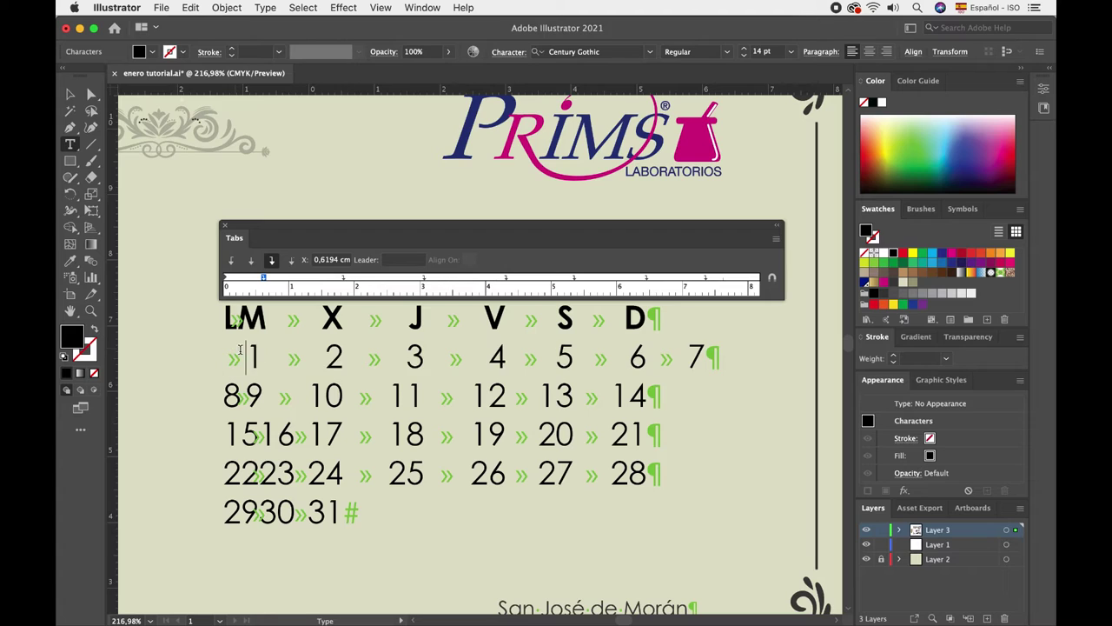
click(227, 319)
key(Tab)
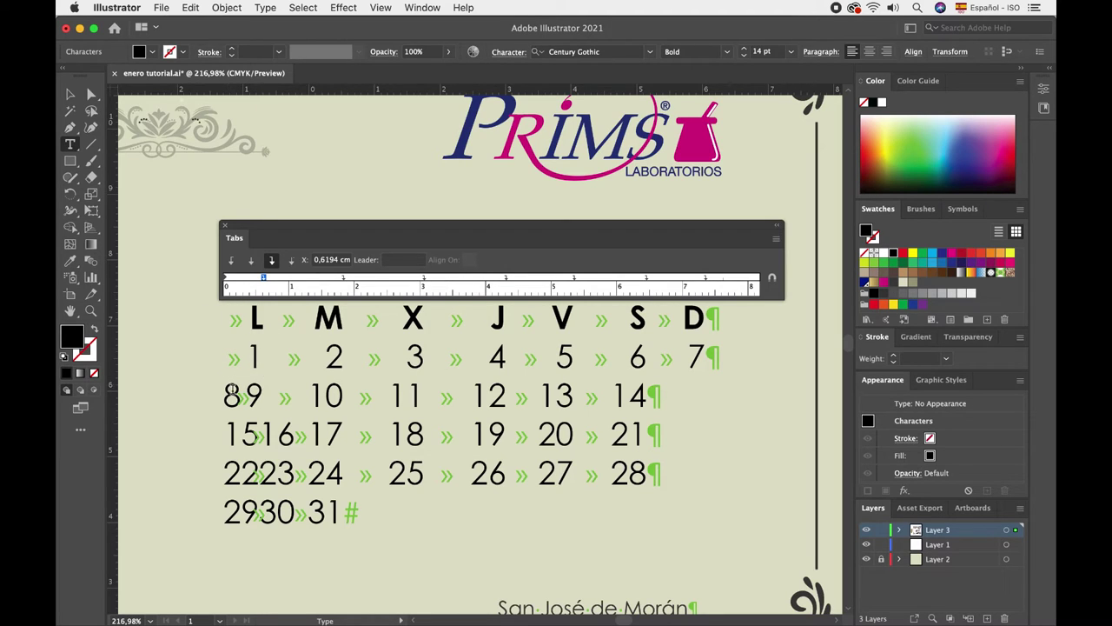
click(230, 396)
key(Tab)
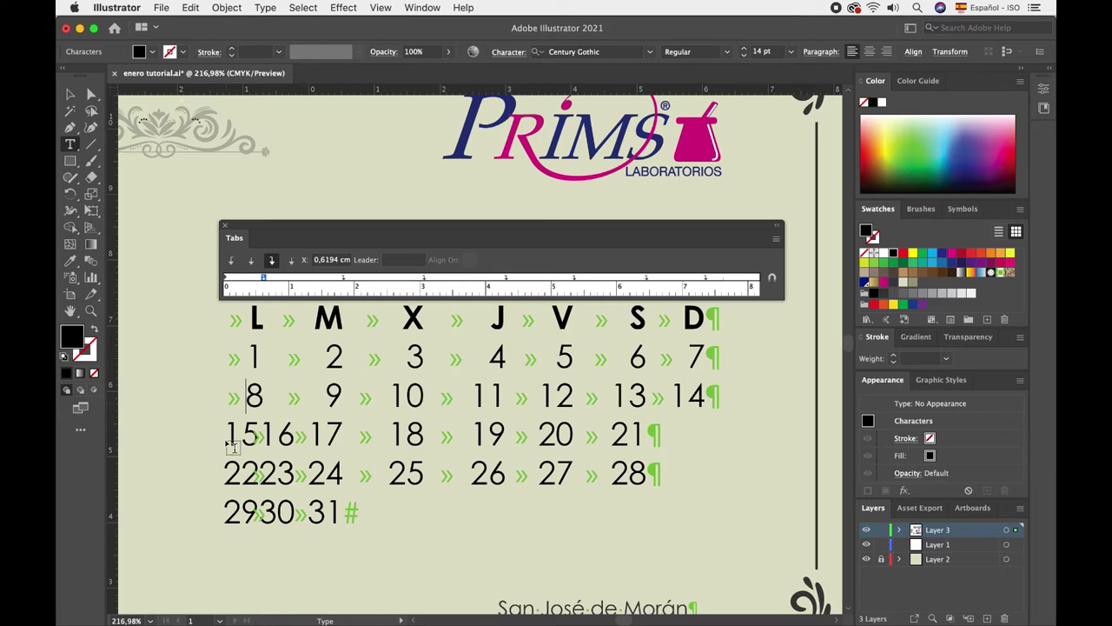
Insert leading tabs before the rows starting 15, 22 and 29.
click(227, 433)
key(Tab)
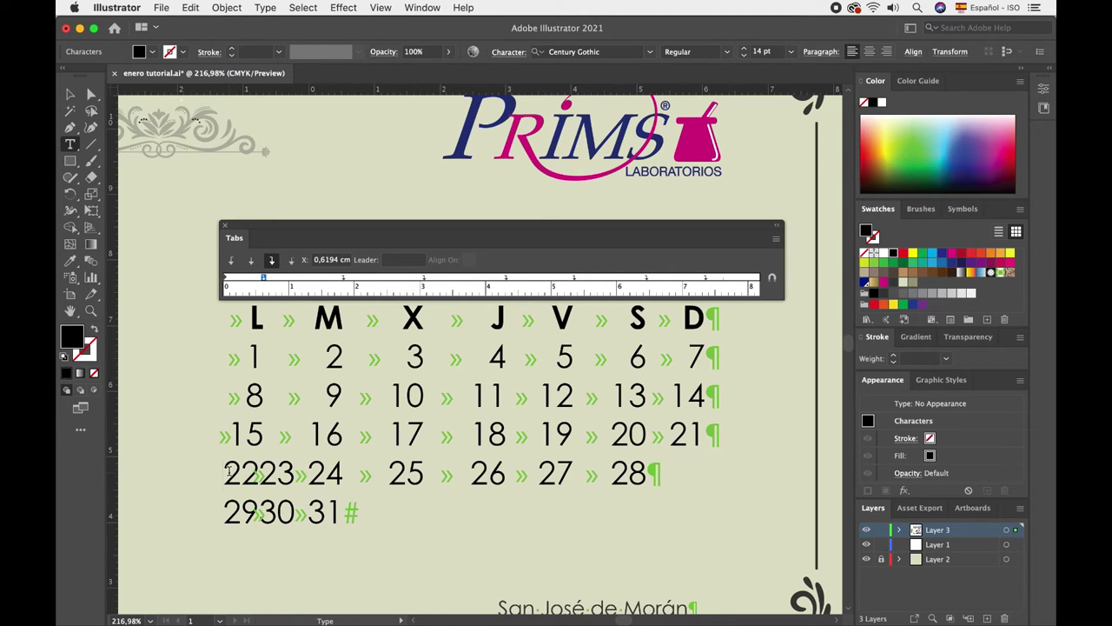
click(227, 472)
key(Tab)
click(227, 512)
key(Tab)
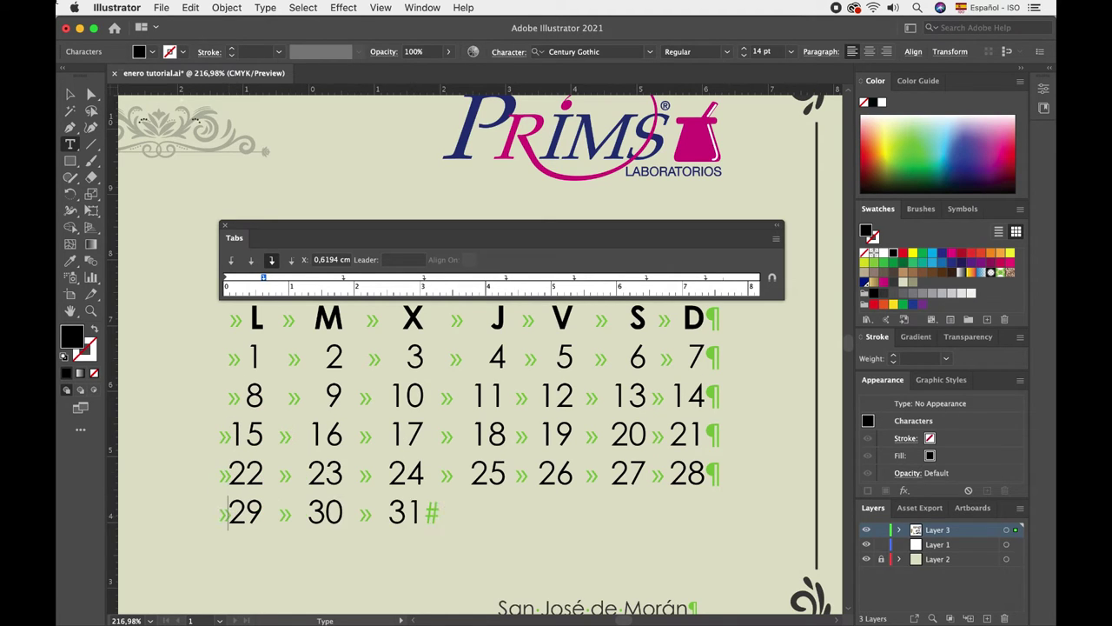
click(70, 94)
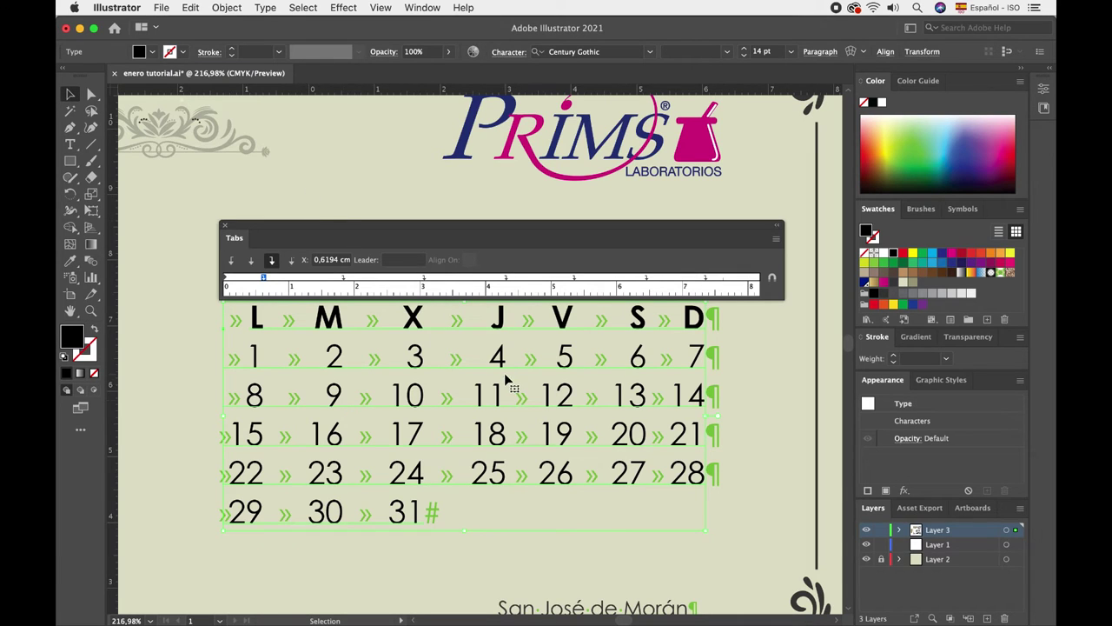
Drag the M, X, J, V, S and D tab stops left to tighten the columns.
drag(263, 276, 333, 276)
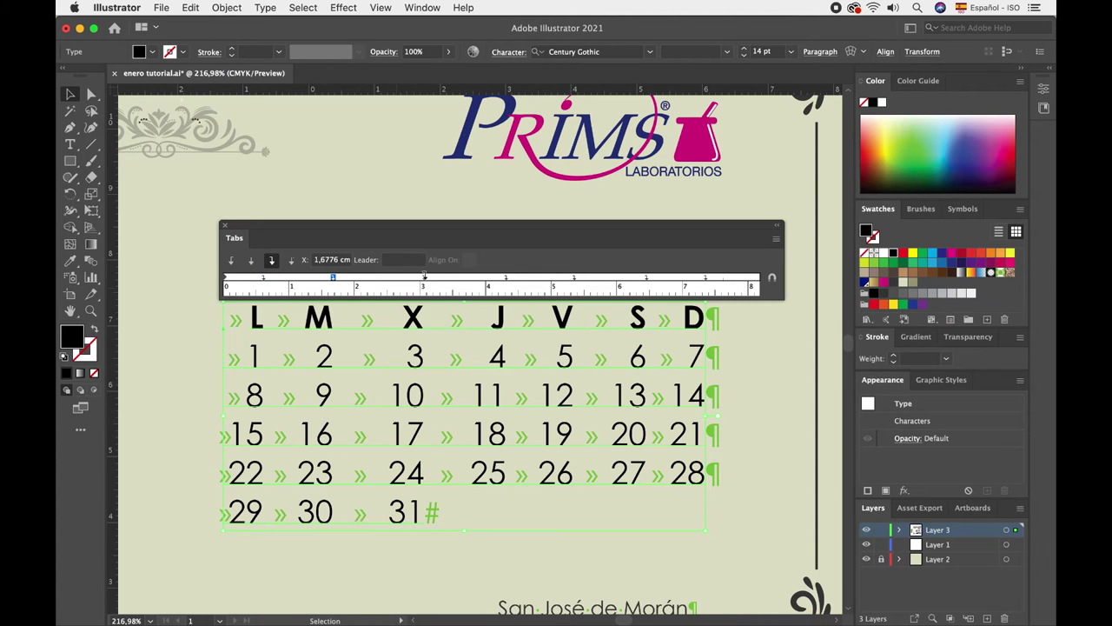
drag(424, 276, 396, 276)
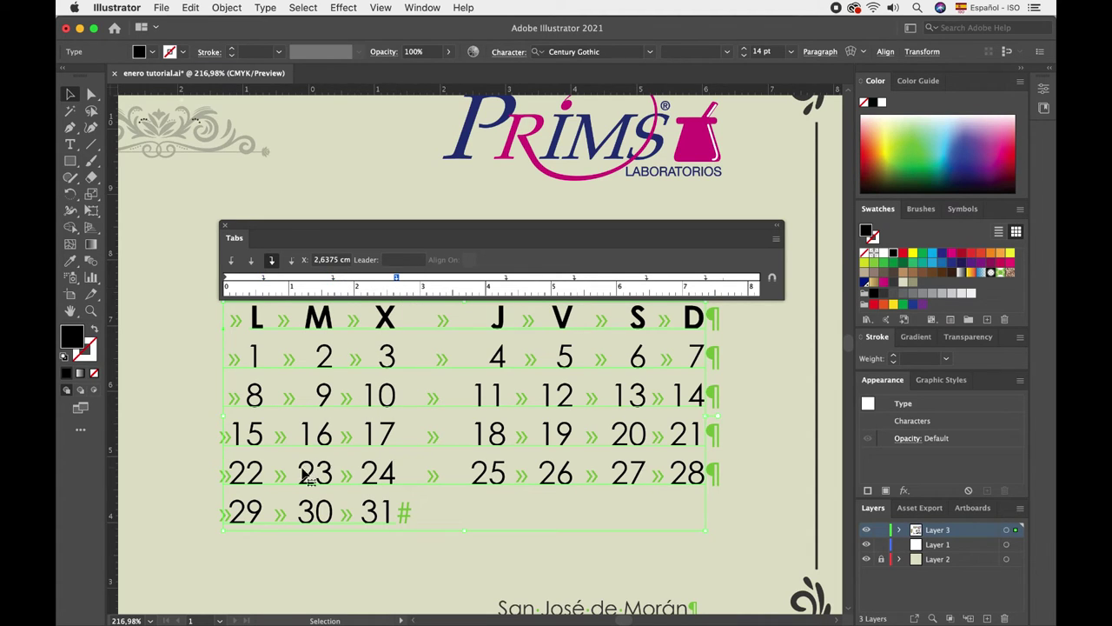
drag(507, 277, 454, 277)
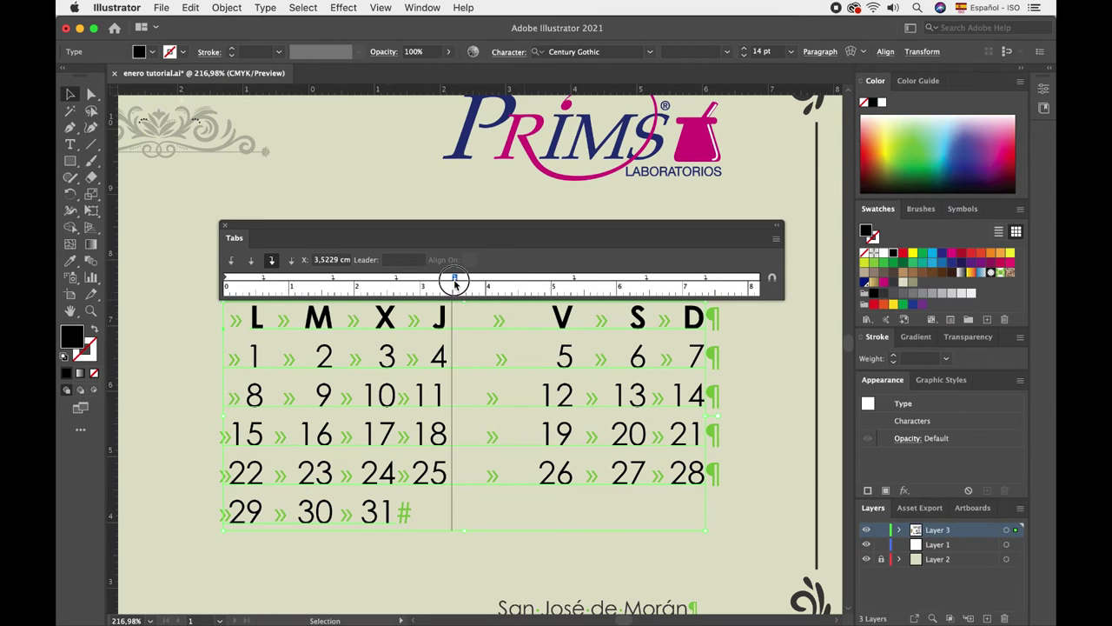
drag(573, 276, 509, 278)
drag(646, 276, 558, 277)
drag(704, 276, 565, 278)
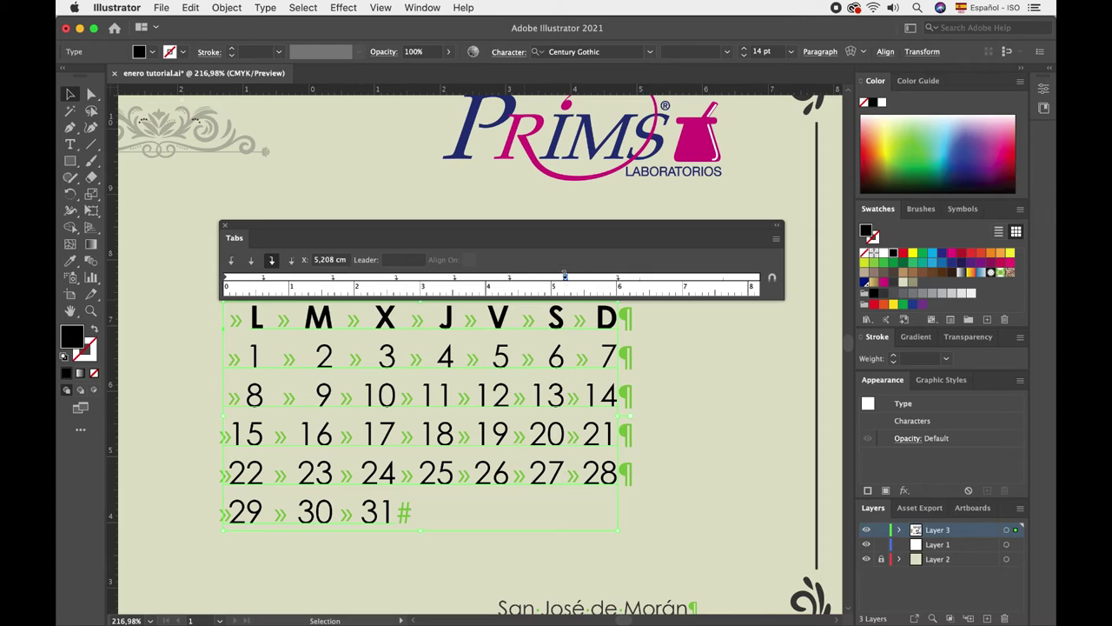
Close the Tabs panel and insert two tabs before date 1 so it falls under S.
click(224, 225)
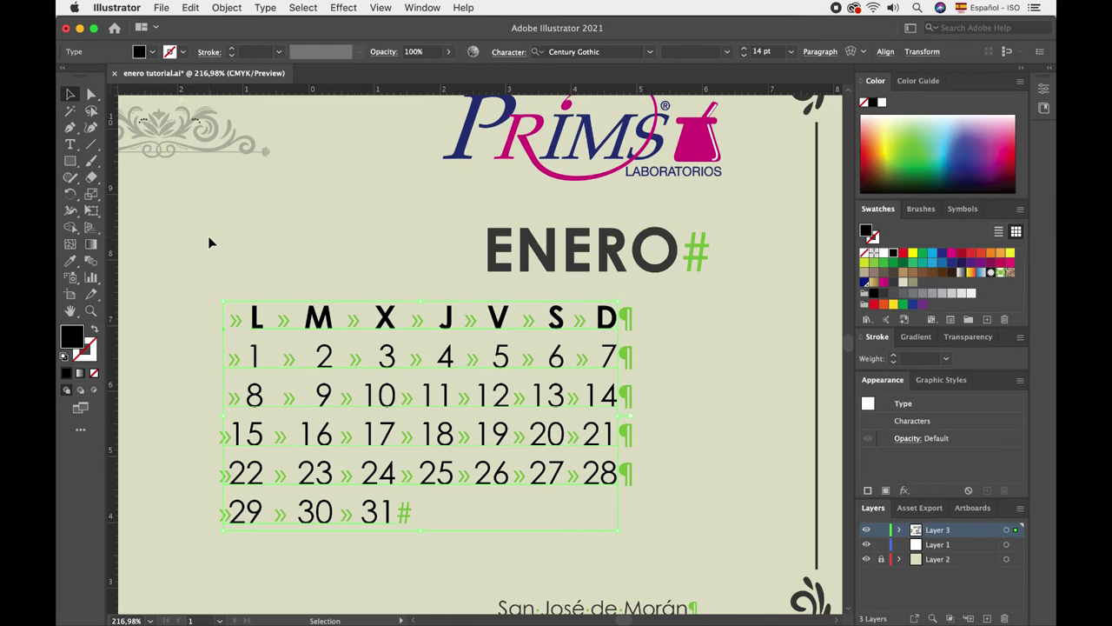
click(209, 243)
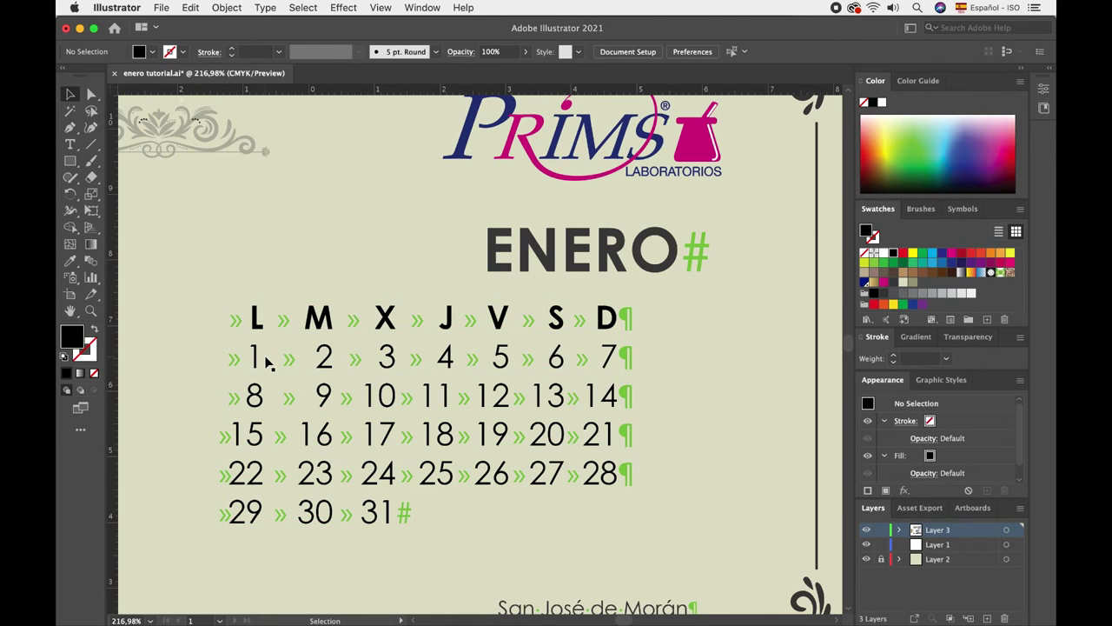
key(t)
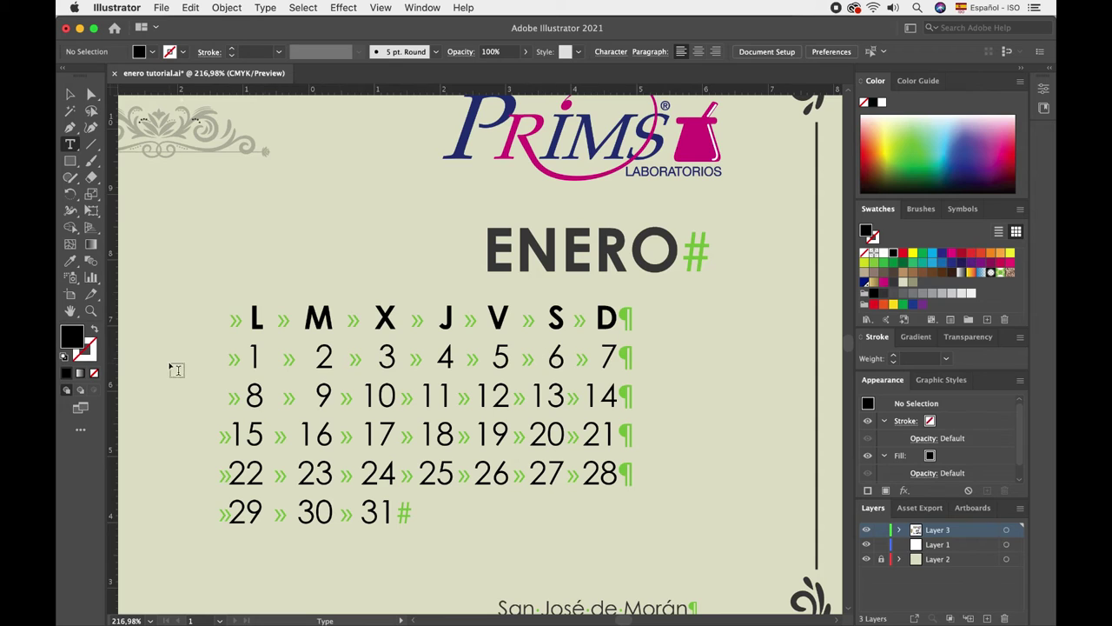
click(249, 350)
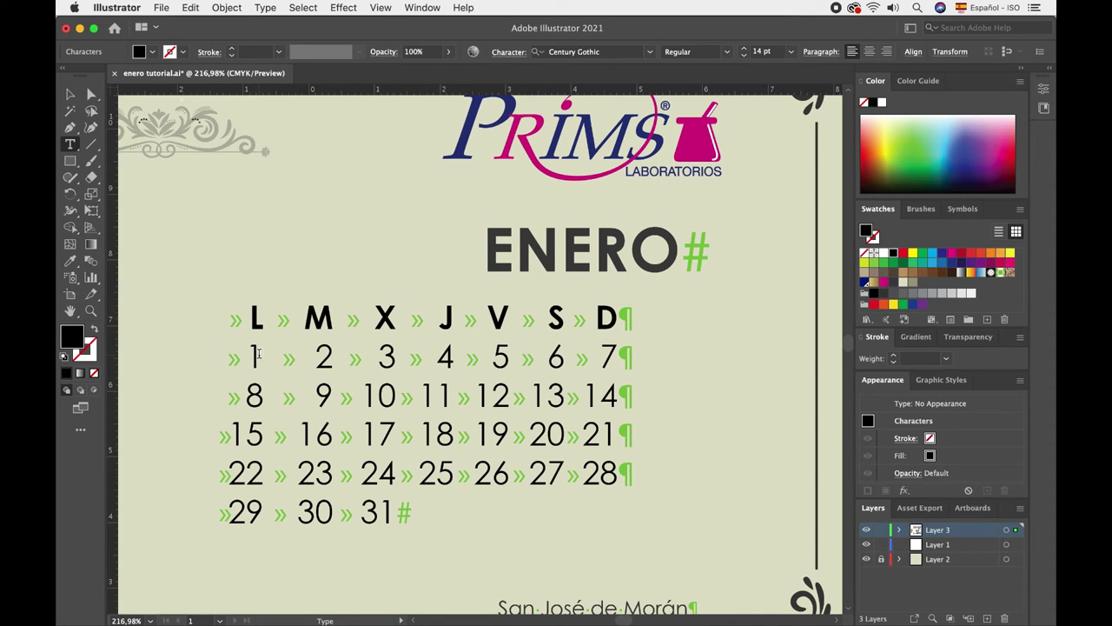
key(Tab)
key(Tab)
key(Tab)
key(Tab)
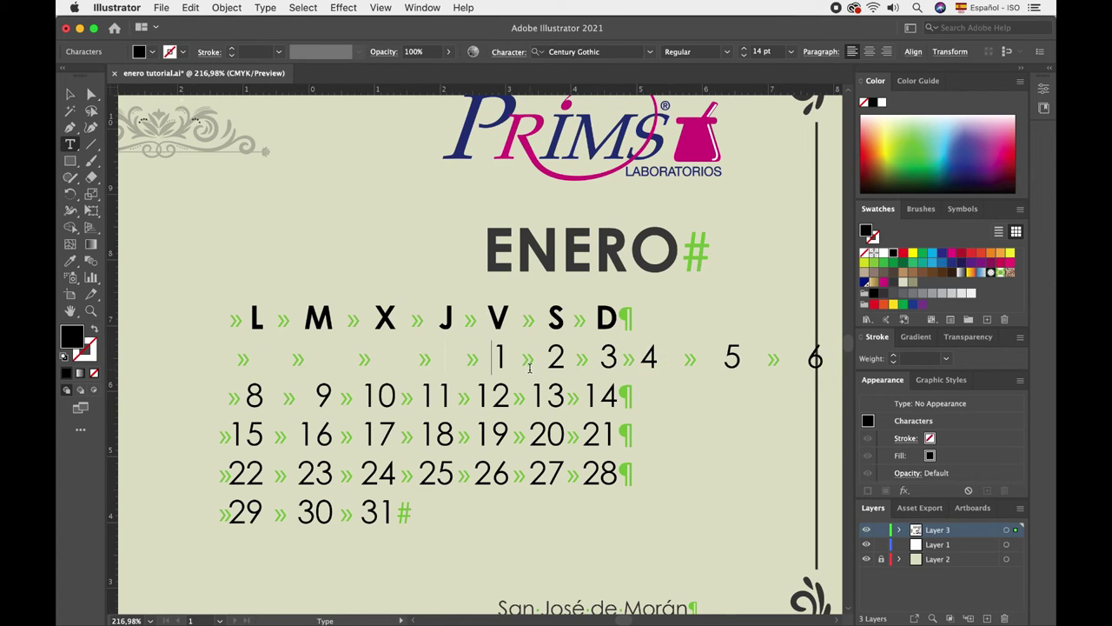
key(Tab)
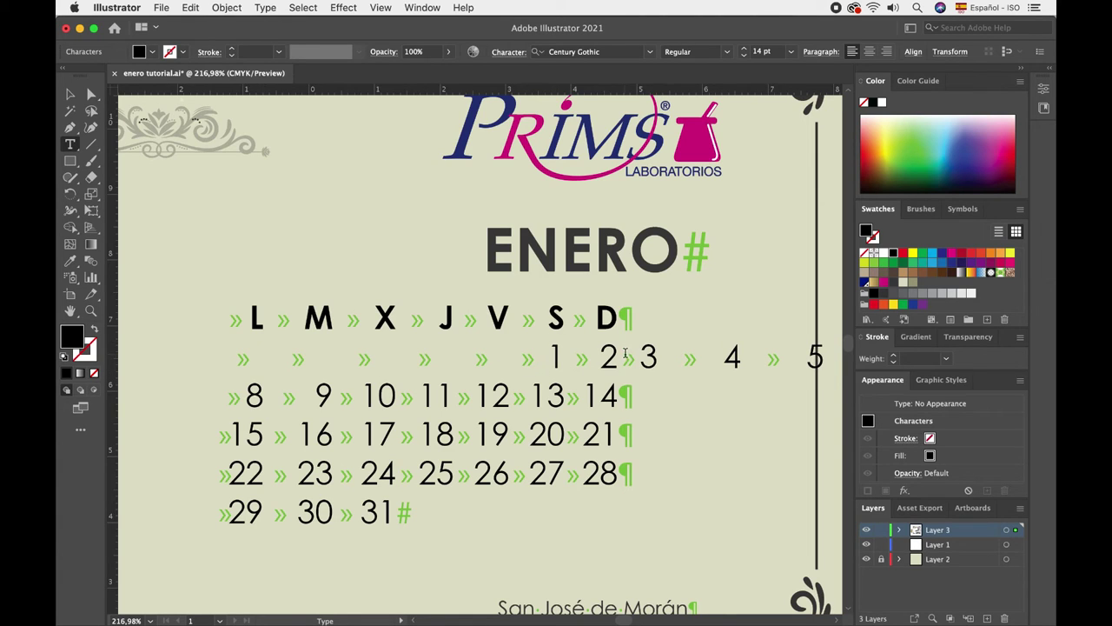
Break the row after 2, start a new week row at 3, and break after 9.
click(627, 354)
key(Return)
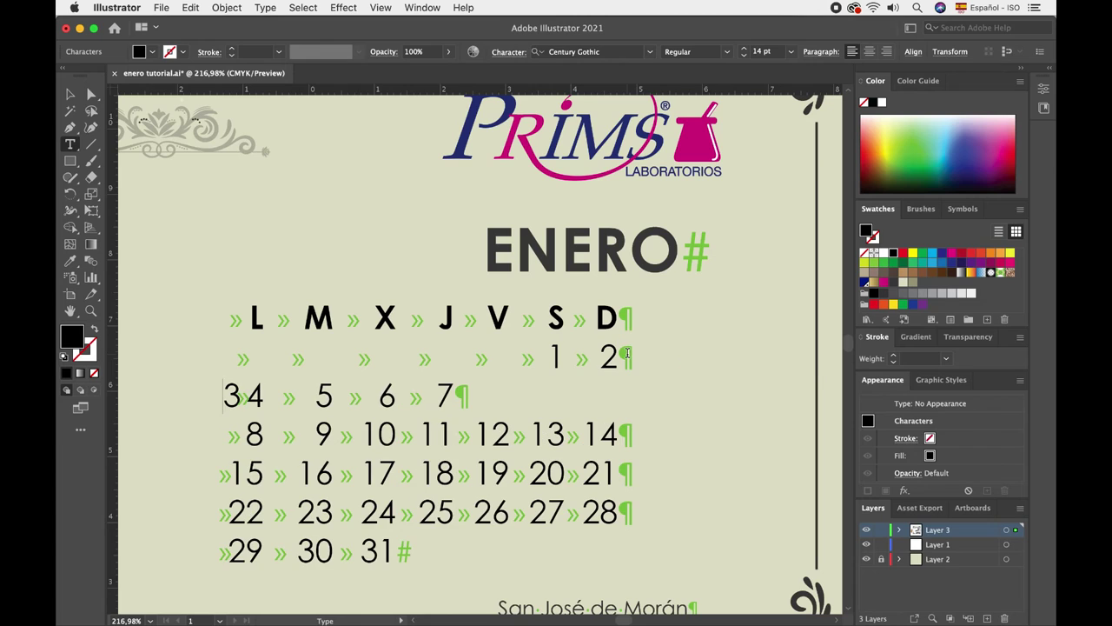
key(Tab)
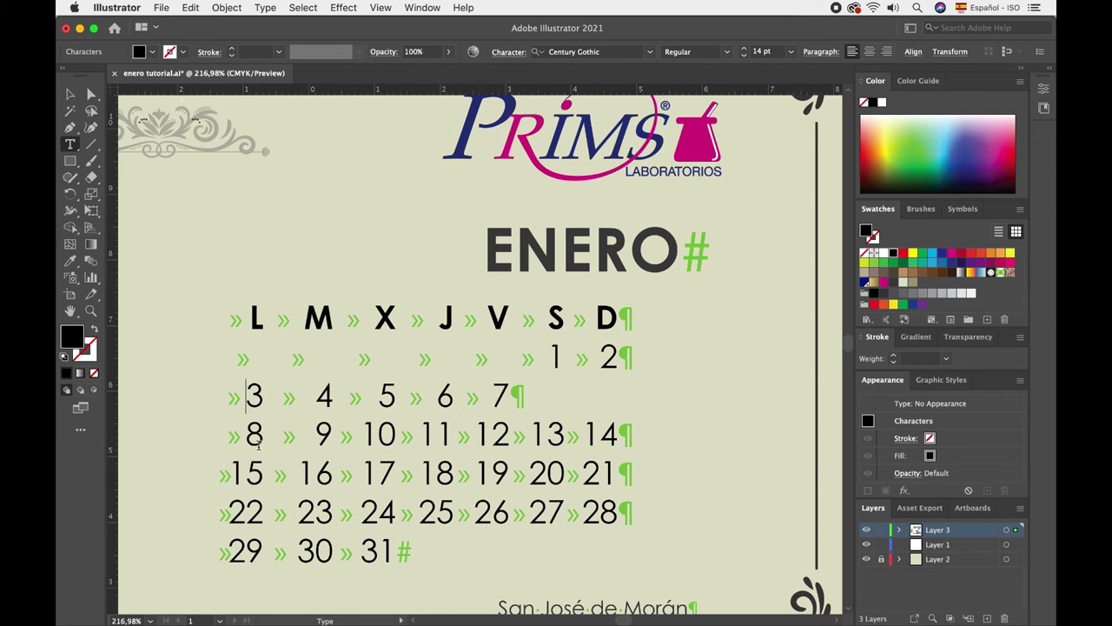
key(BackSpace)
key(BackSpace)
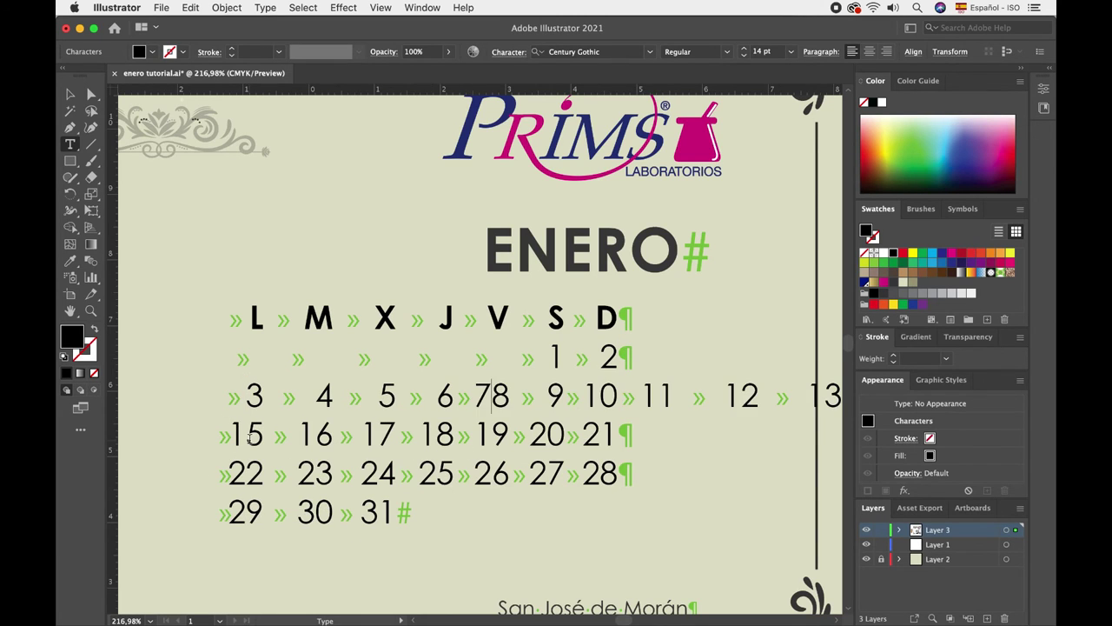
key(Tab)
drag(639, 396, 618, 396)
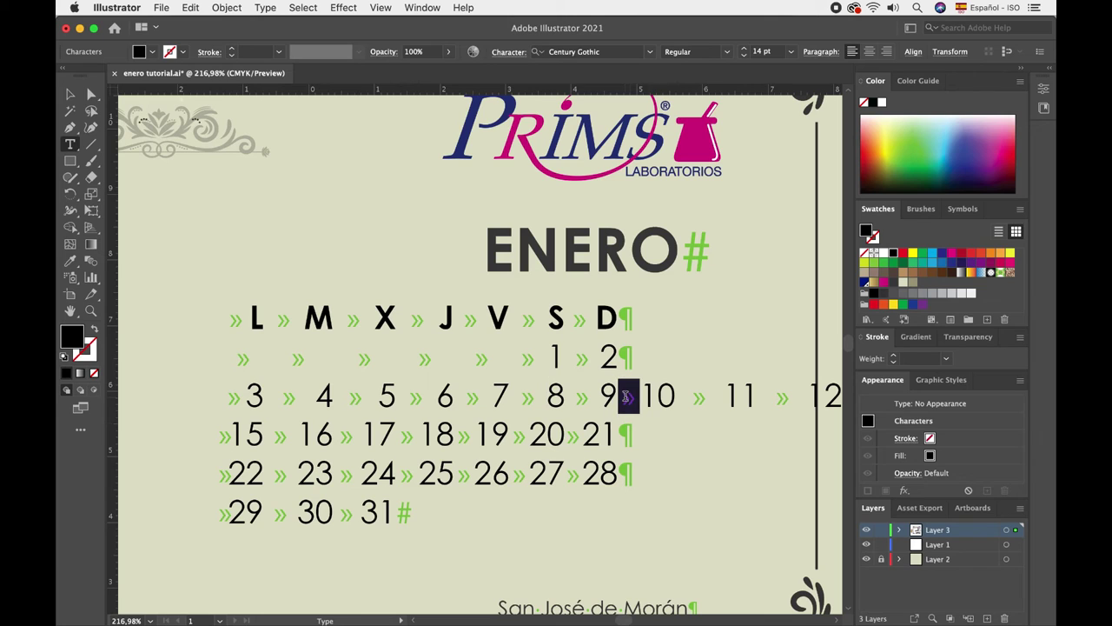
key(Return)
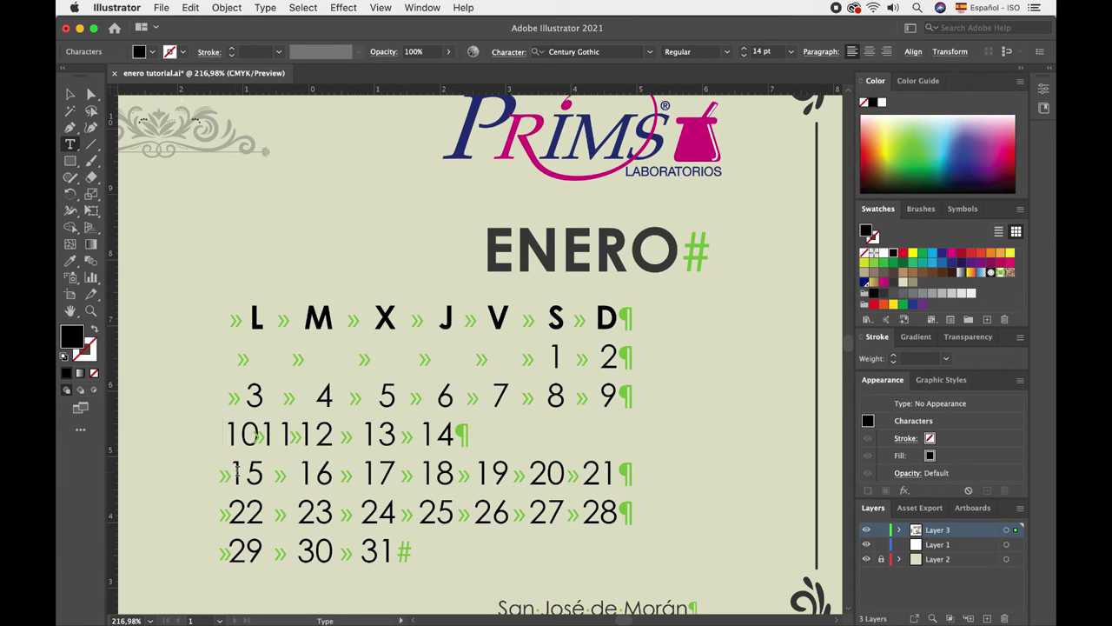
Join dates 15–21 and 22–28 onto earlier rows, breaking the line after 17.
click(228, 473)
key(BackSpace)
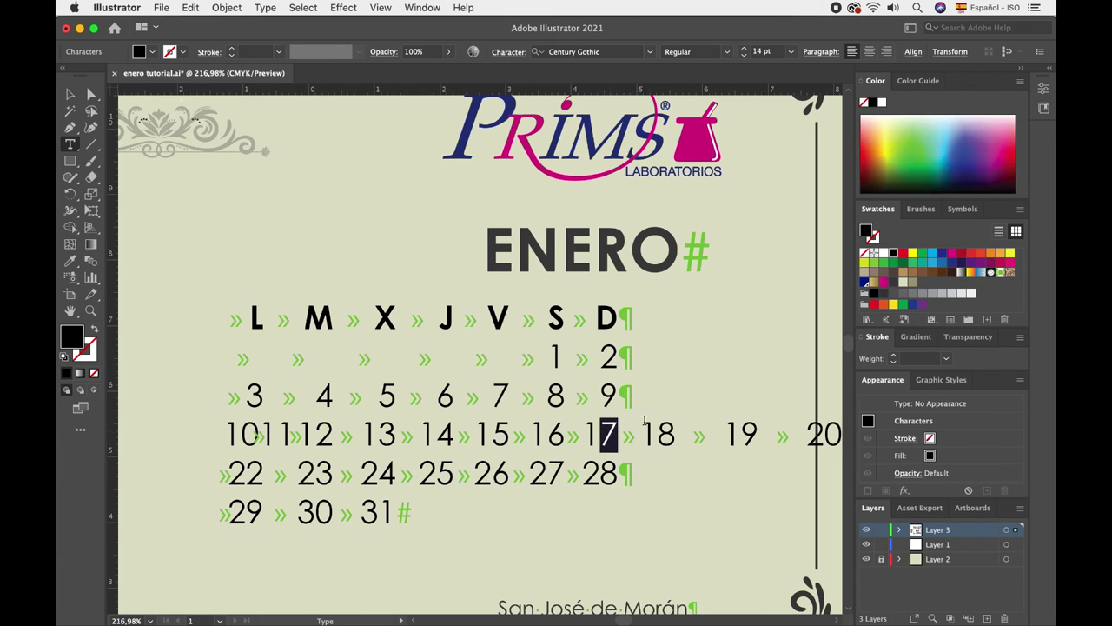
drag(641, 434, 618, 432)
key(Return)
click(228, 513)
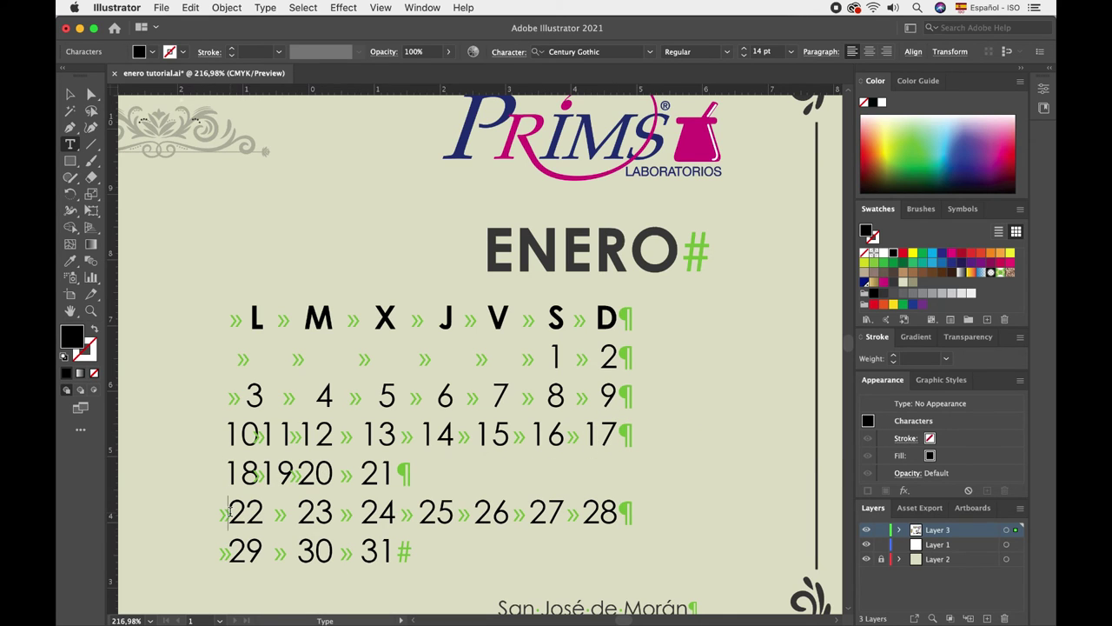
key(BackSpace)
Break the row after 25, join dates 29–31 onto it, and exit text editing.
drag(645, 473, 617, 474)
key(Return)
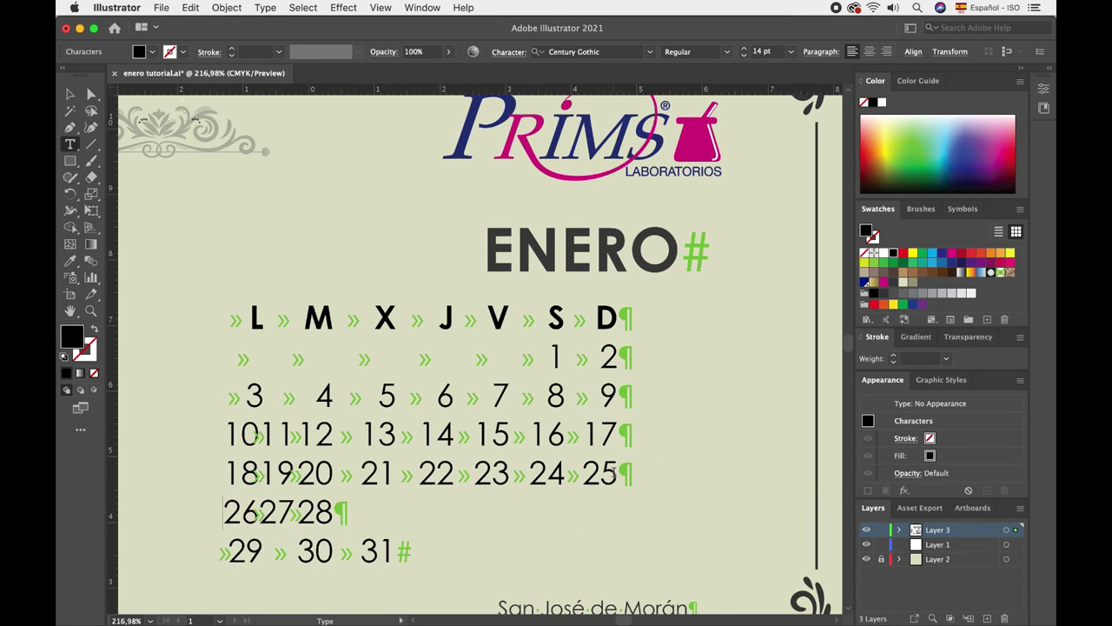
key(BackSpace)
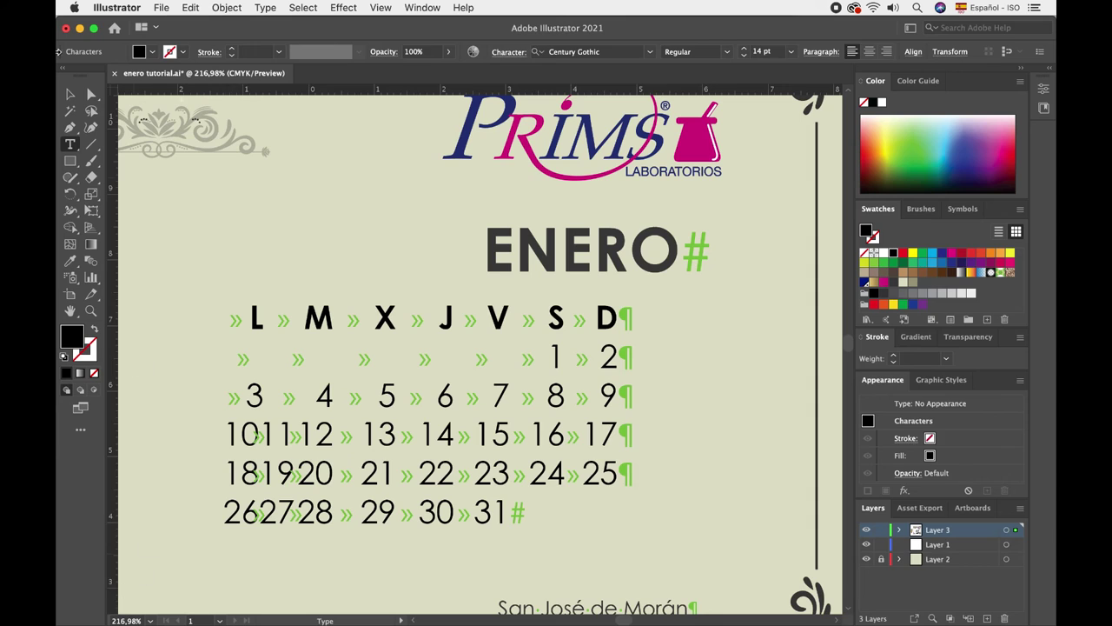
key(Escape)
click(341, 224)
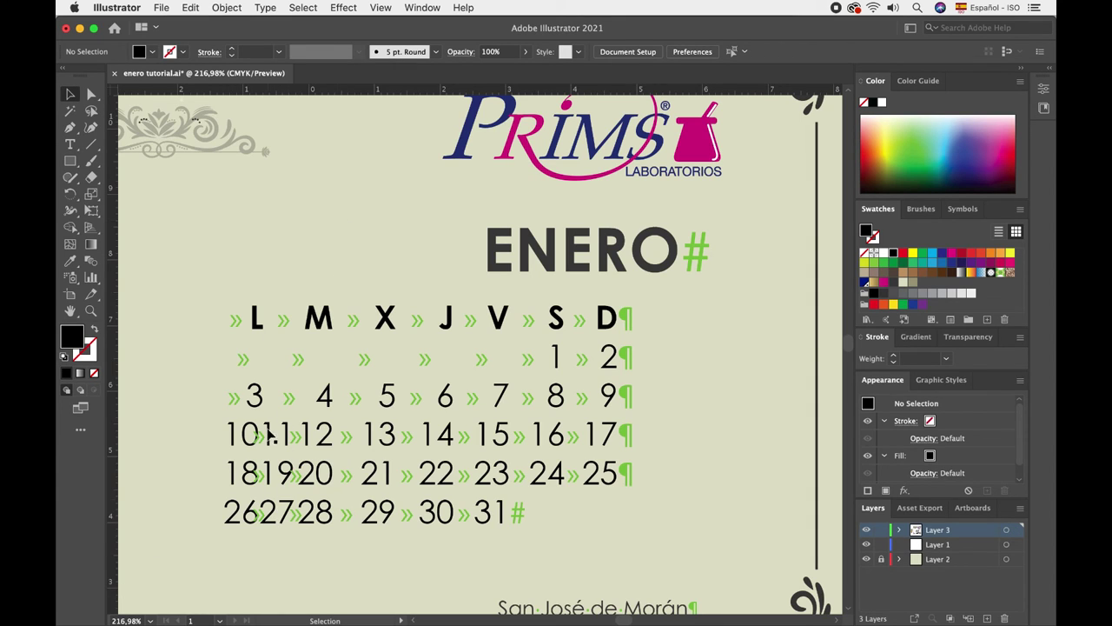
Insert tabs before 10, 18 and 26 so weeks read 10–16, 17–23, 24–30, then deselect.
key(t)
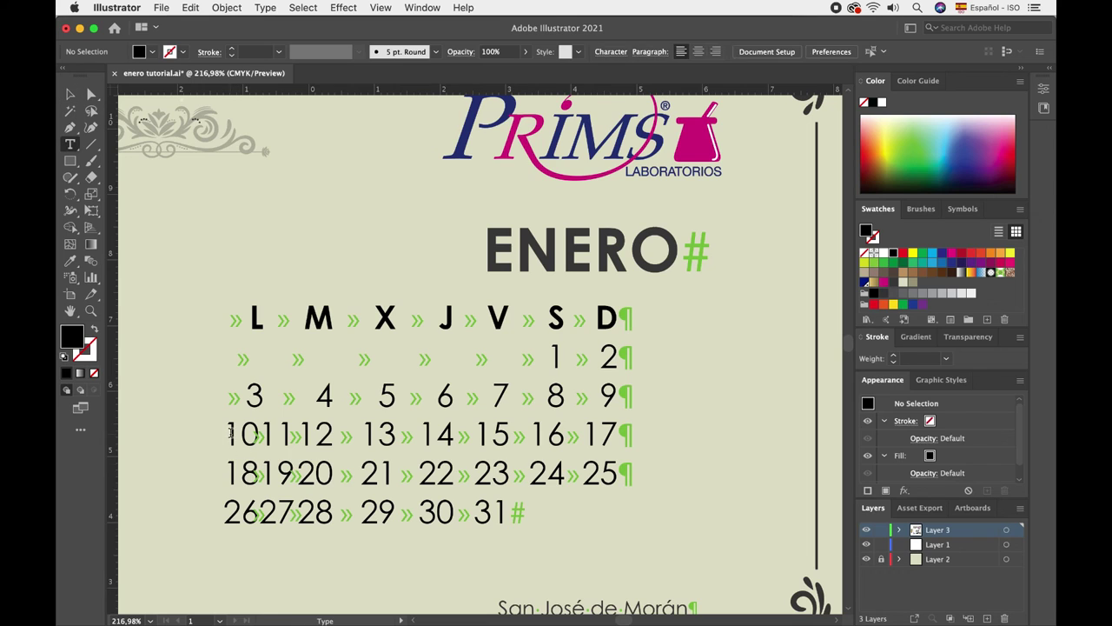
click(229, 433)
key(Tab)
click(228, 472)
key(Tab)
click(228, 511)
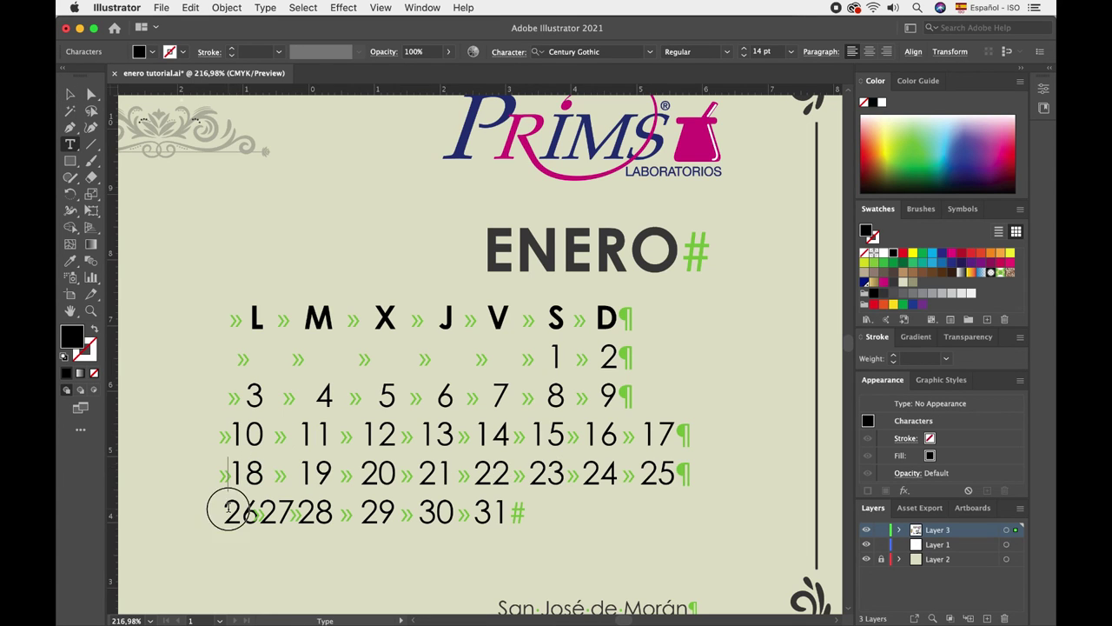
key(Tab)
click(70, 93)
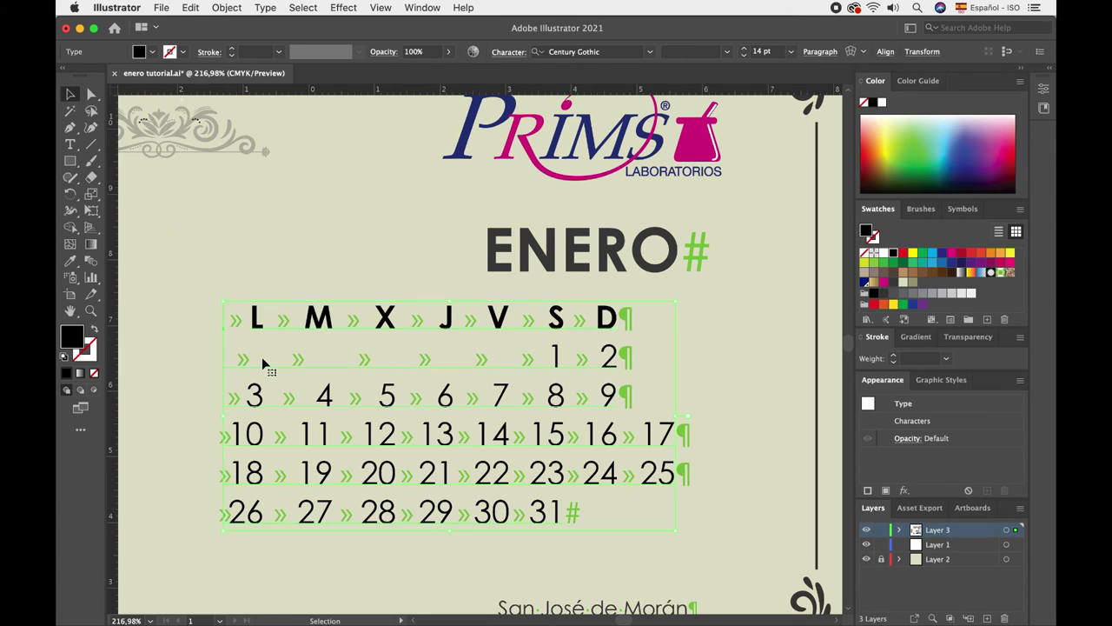
click(357, 254)
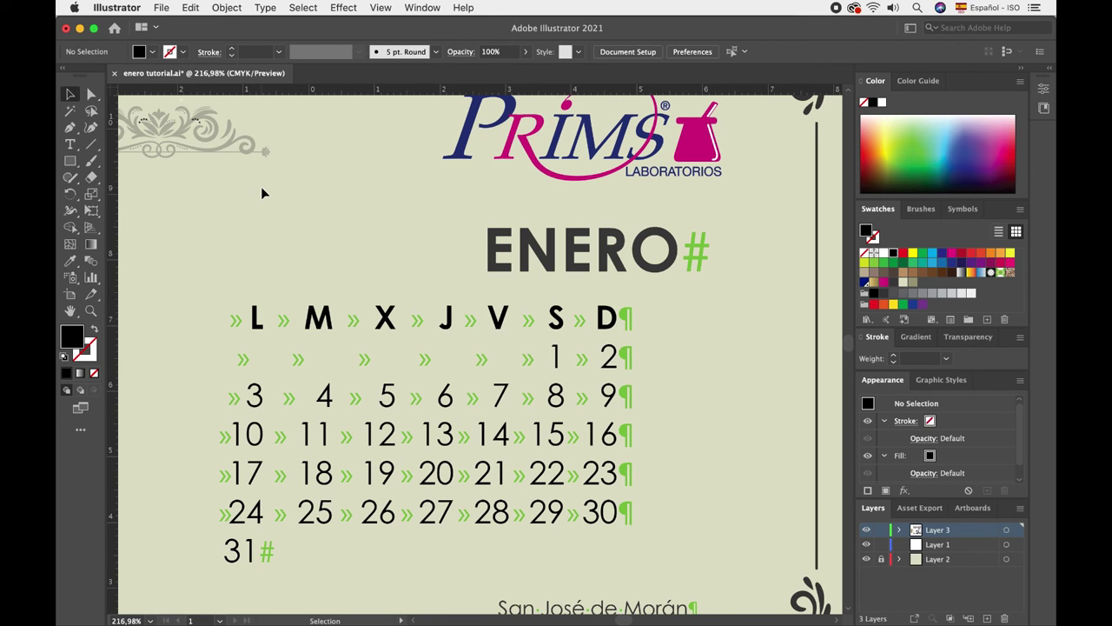
key(alt)
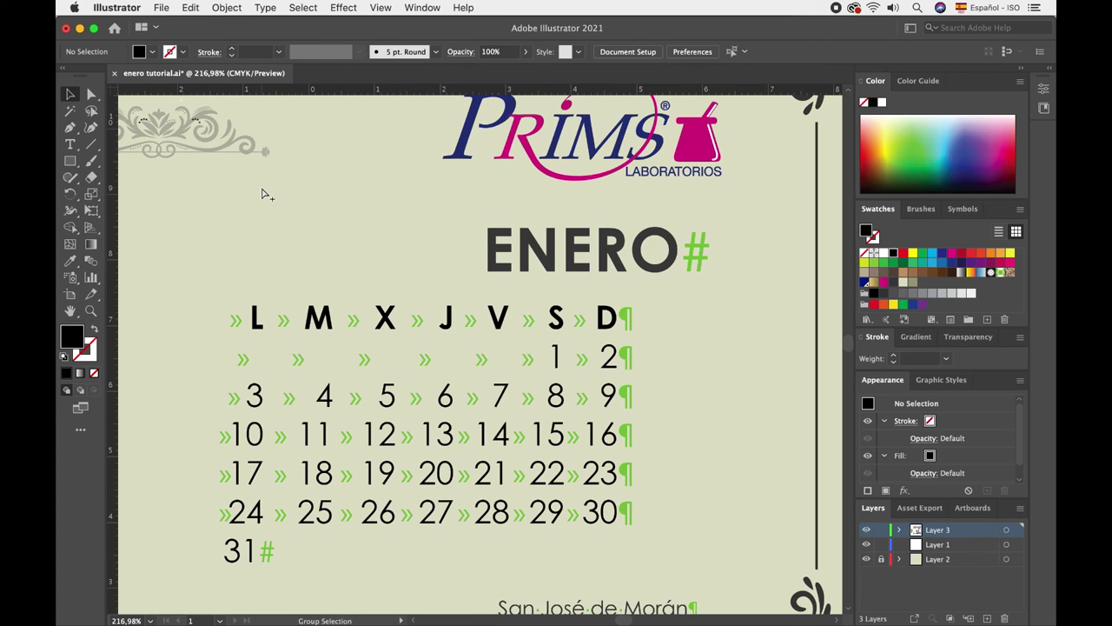